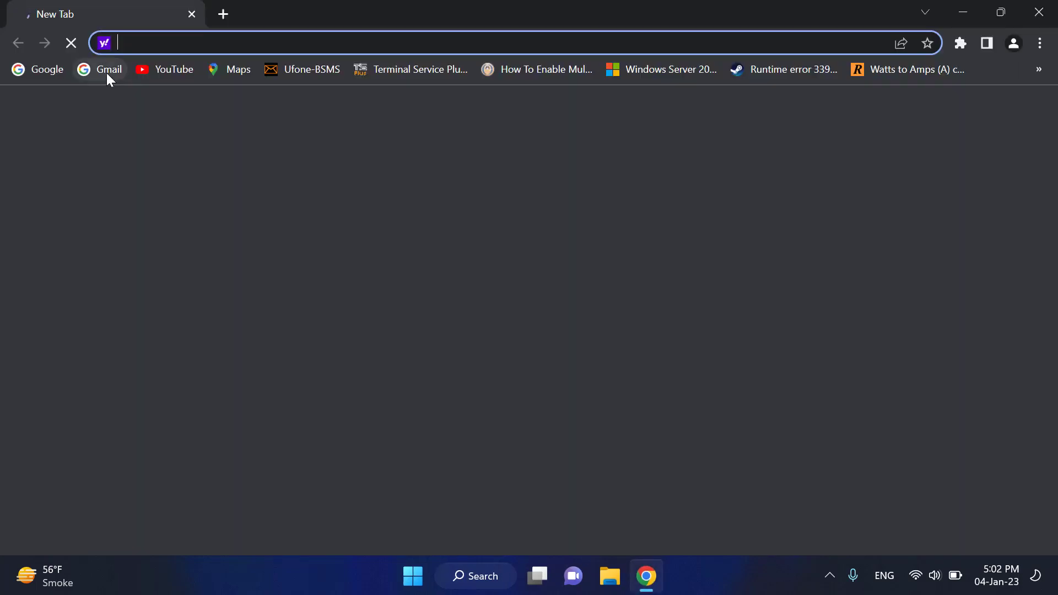
- Open the Gmail sign-in page and submit the Google account's e-mail address
left_click(101, 70)
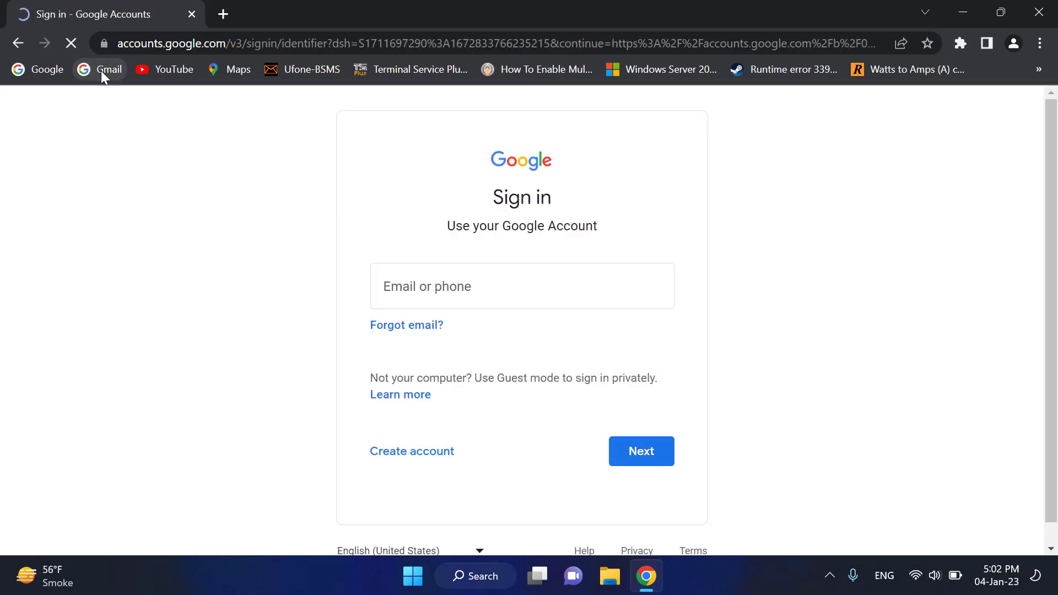
key("ctrl+v")
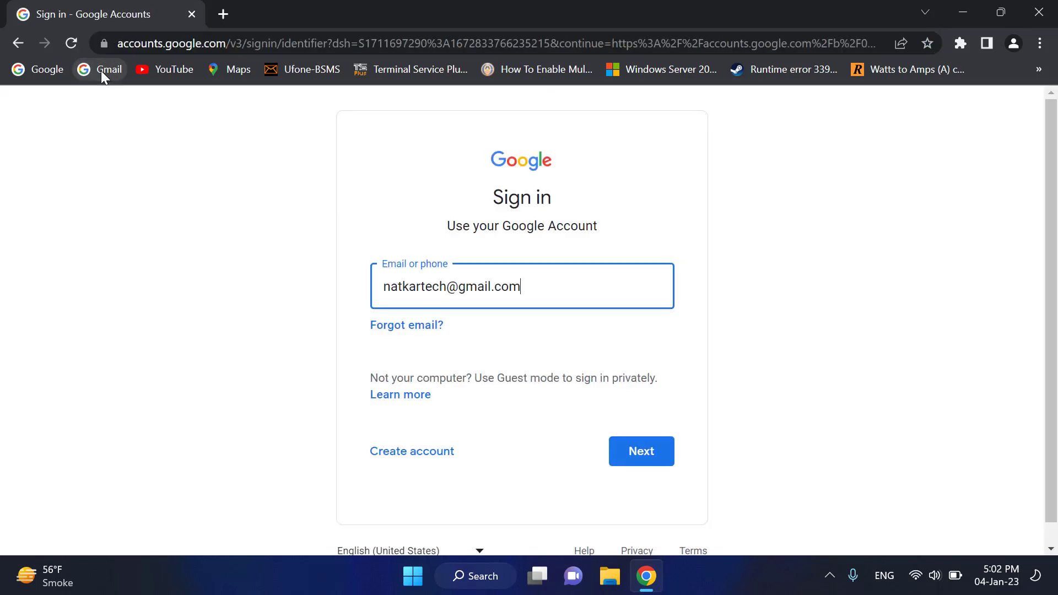
left_click(636, 465)
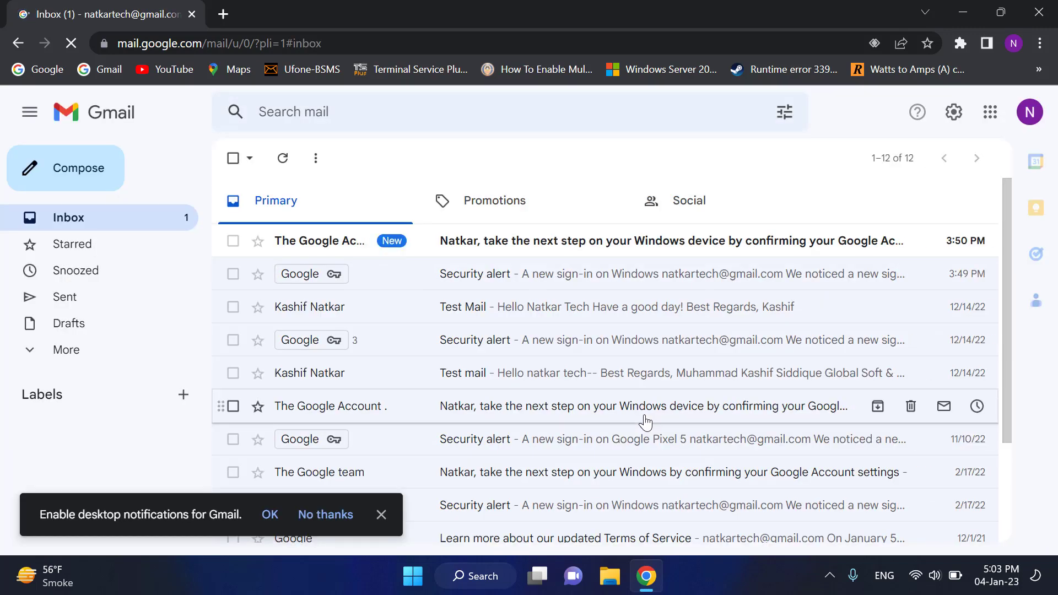
- Open Google Drive from the Gmail inbox and show its Computers section
left_click(995, 120)
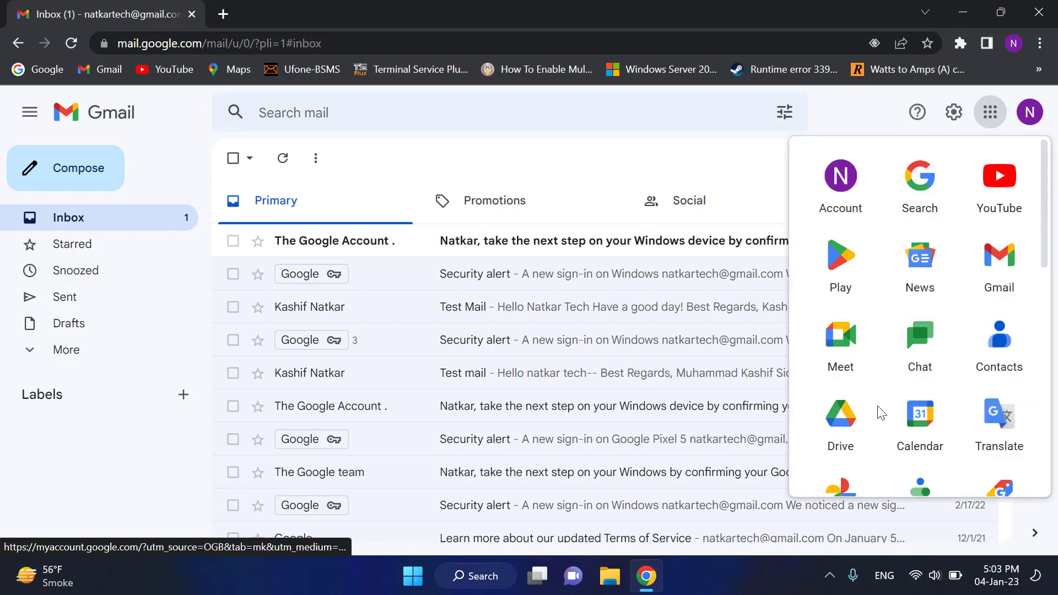
left_click(841, 424)
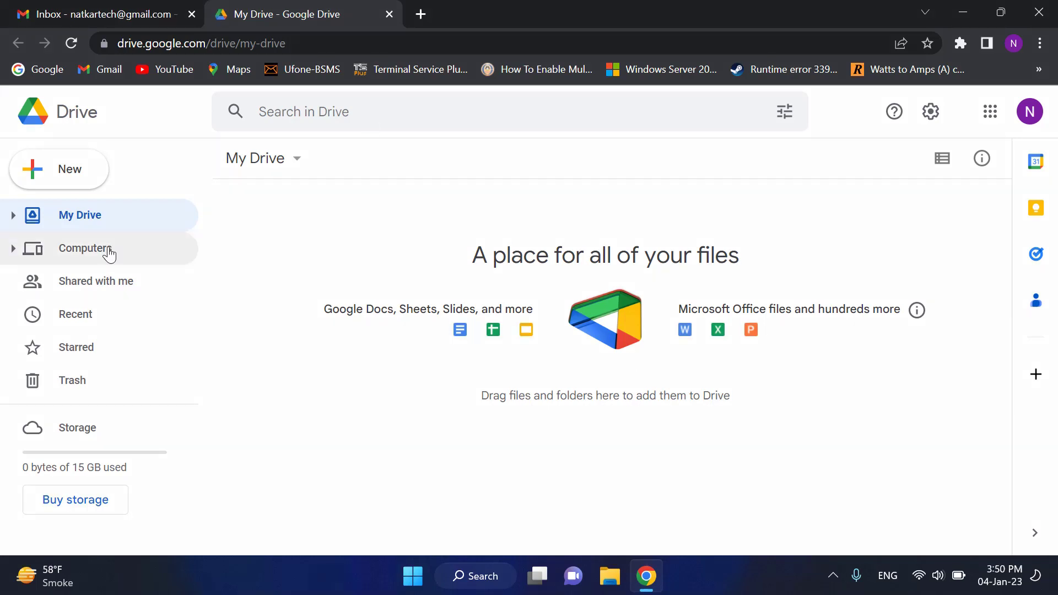
left_click(110, 254)
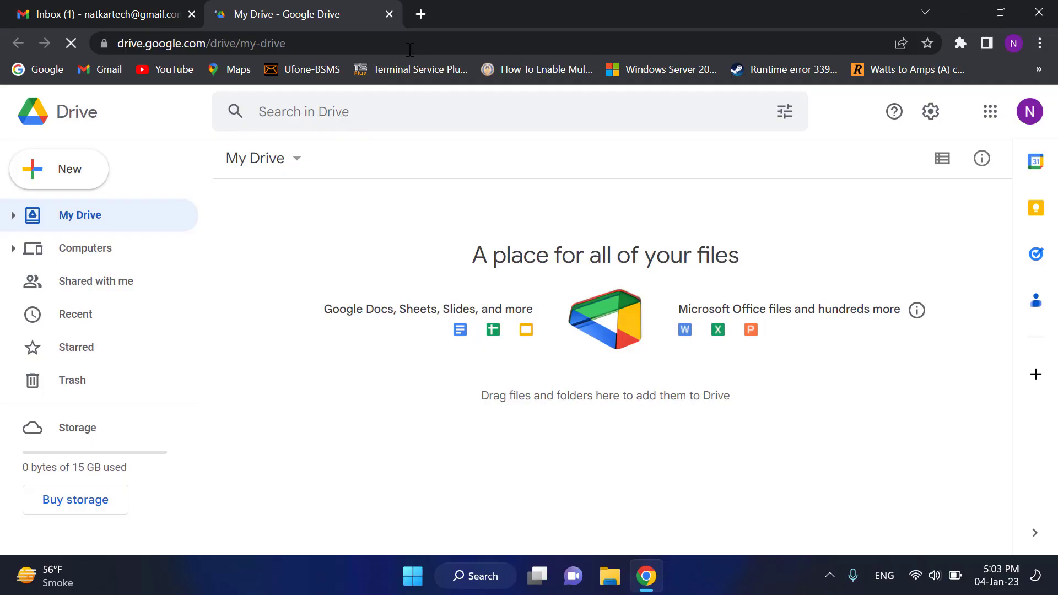
- Search Google for "download drive for desktop" in a new browser tab
left_click(418, 15)
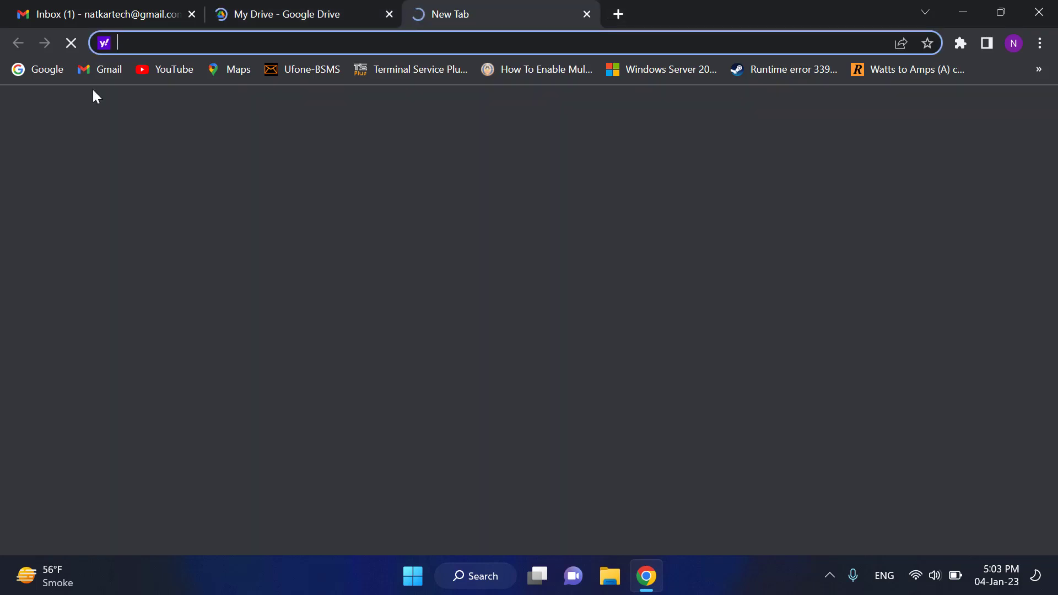
left_click(44, 65)
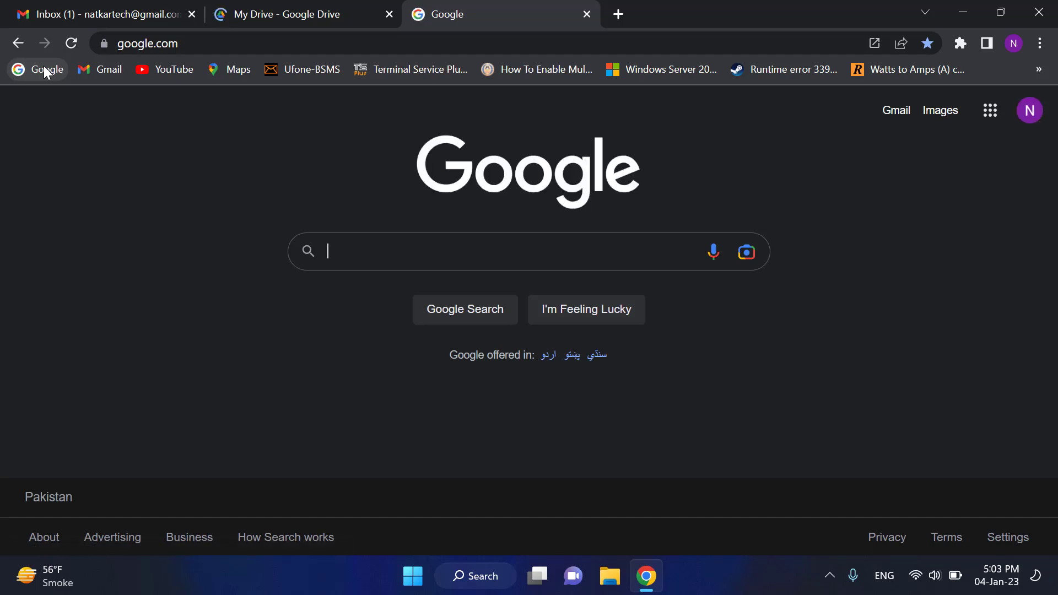
type("down")
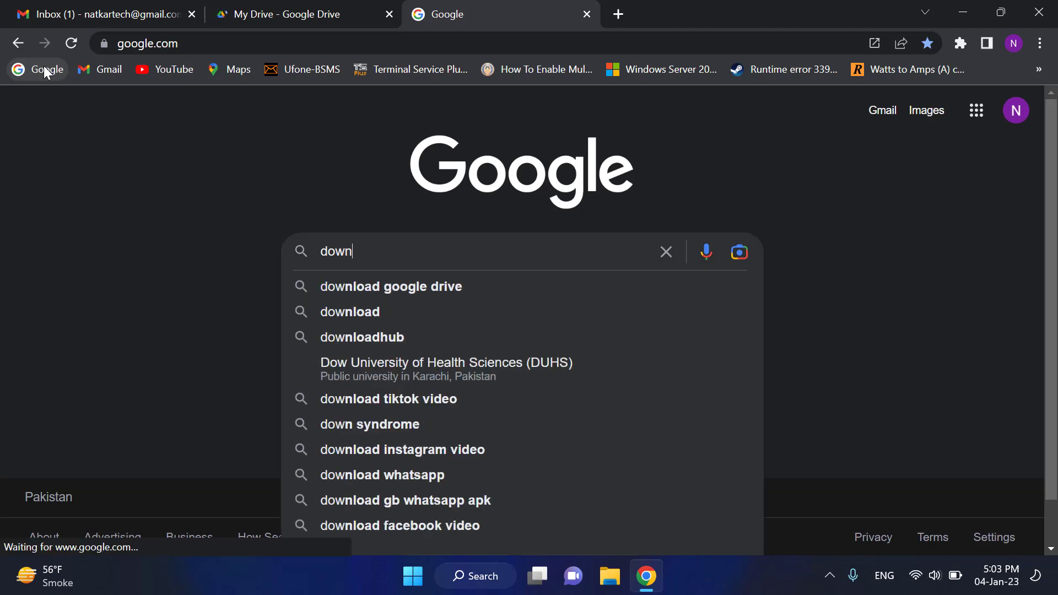
type("load drive")
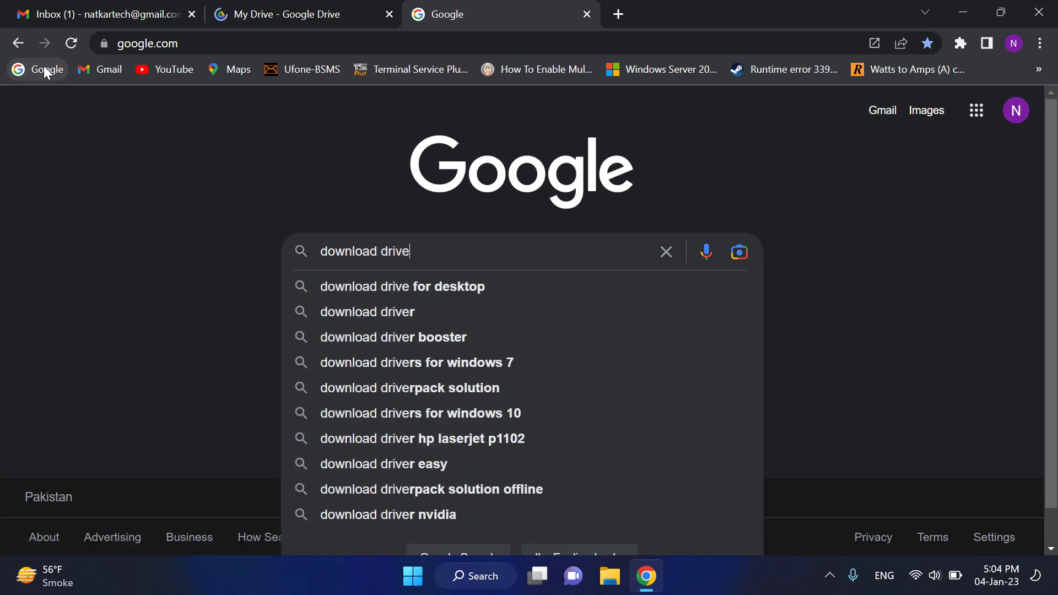
type(" fo")
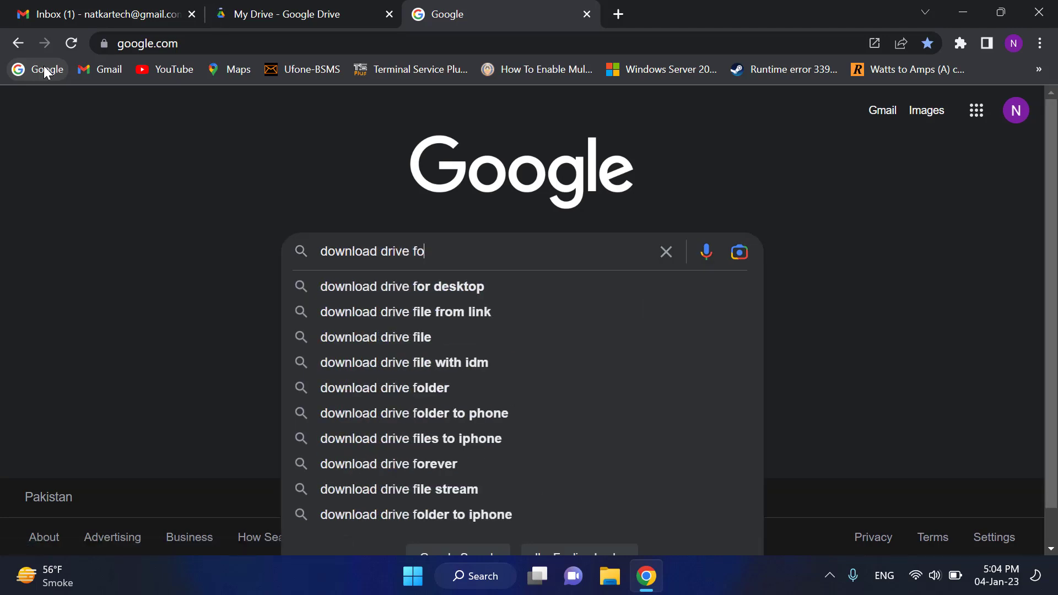
type("r desktop")
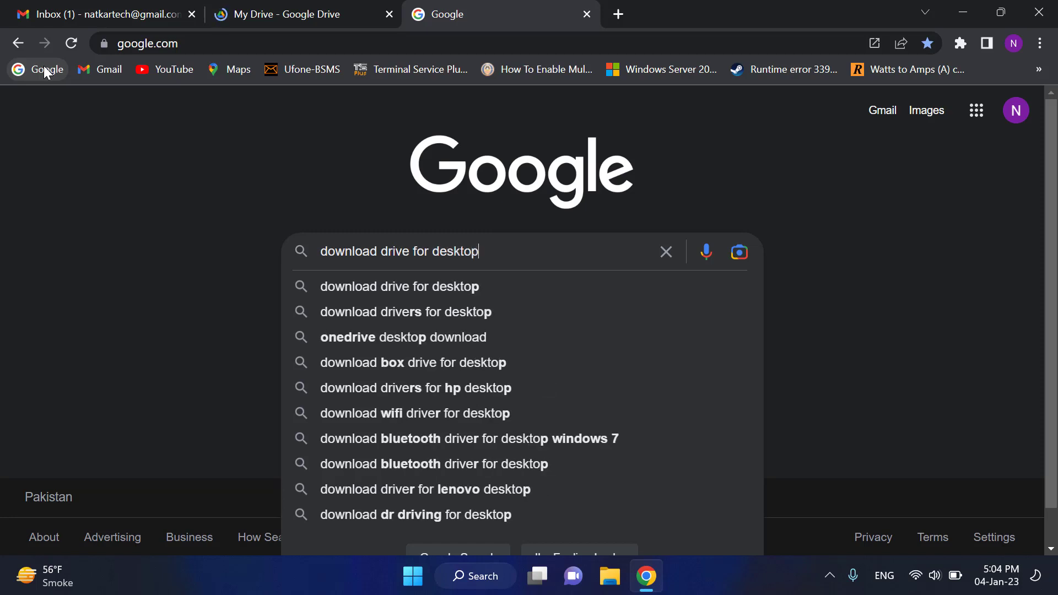
key("Return")
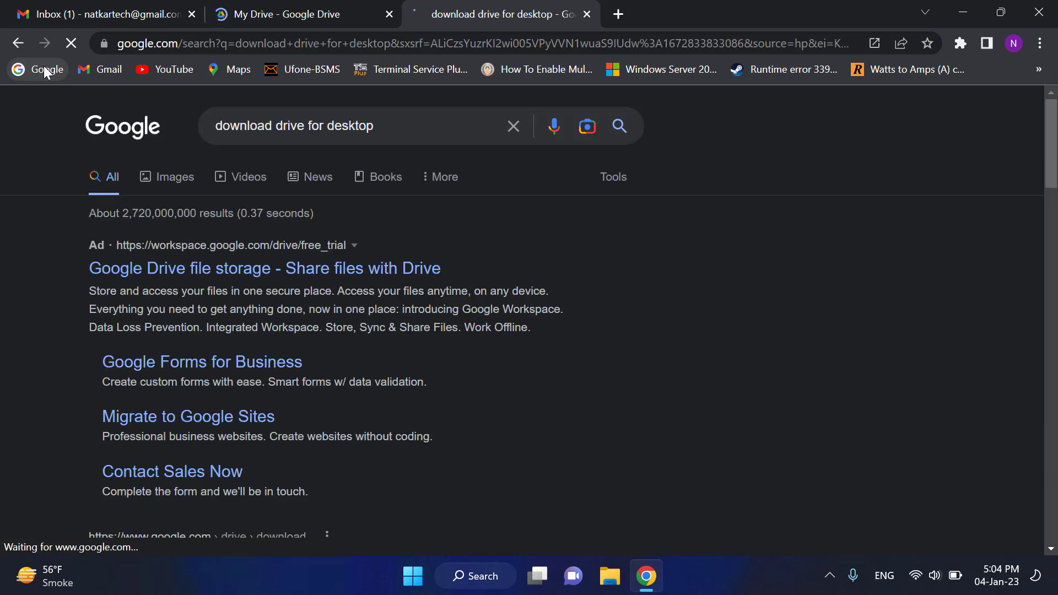
- Download Drive for desktop from the Google Drive download page and launch the downloaded setup file
scroll(1052, 179, "down", 7)
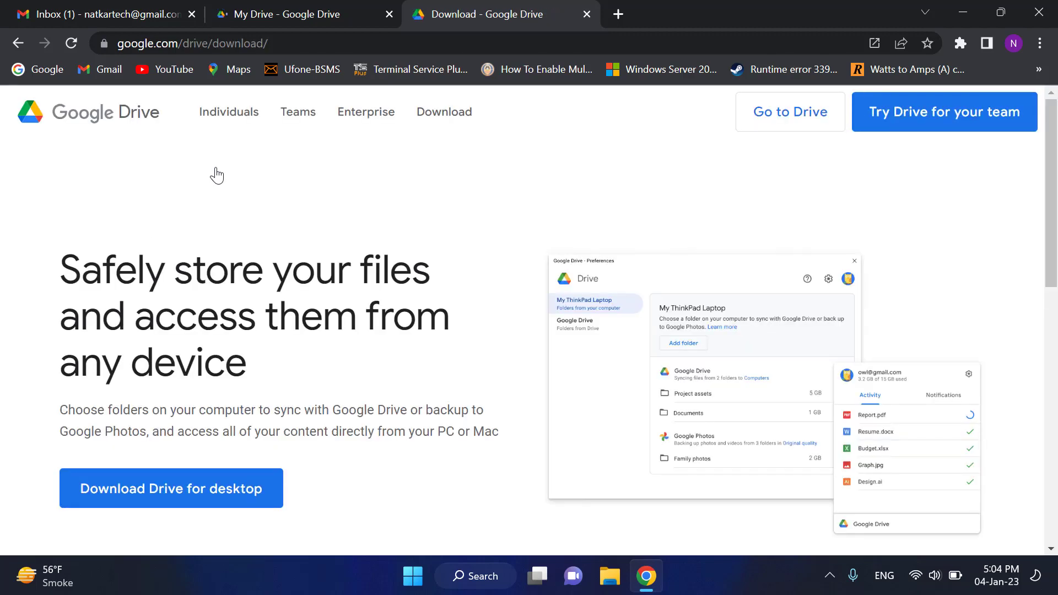
left_click(154, 494)
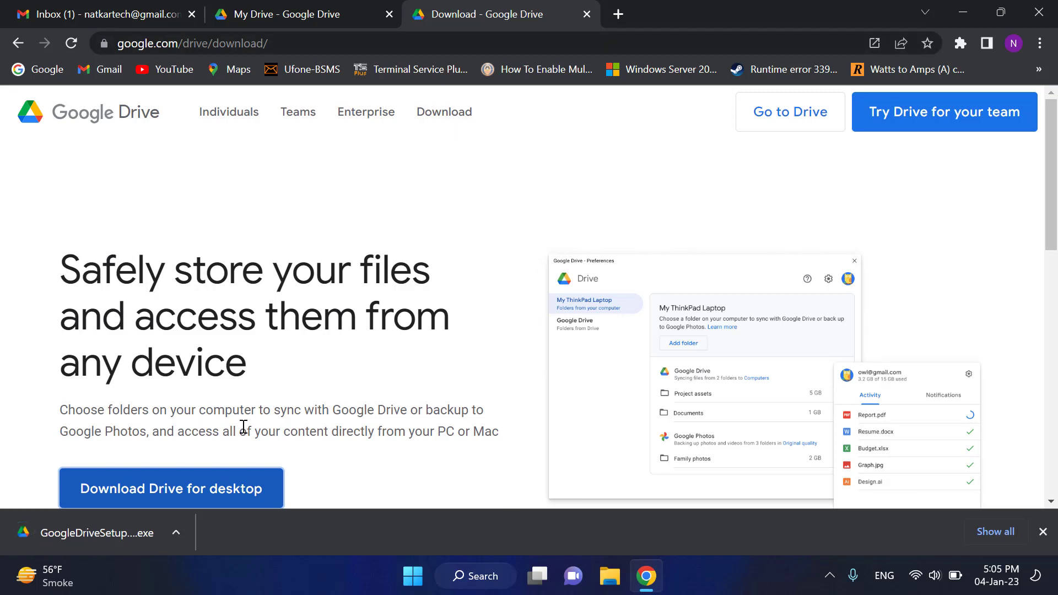
left_click(175, 533)
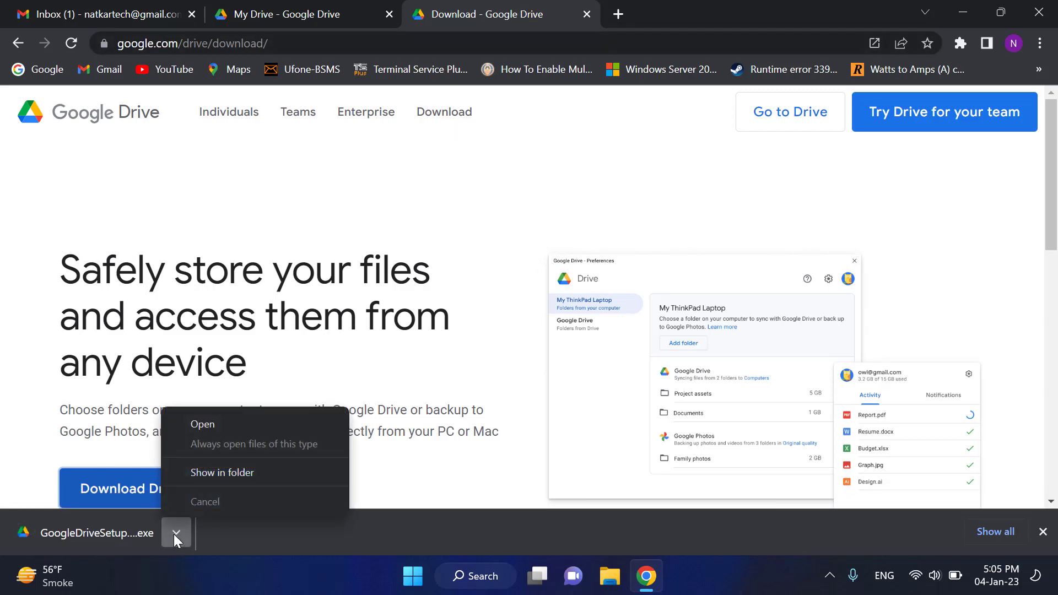
left_click(220, 425)
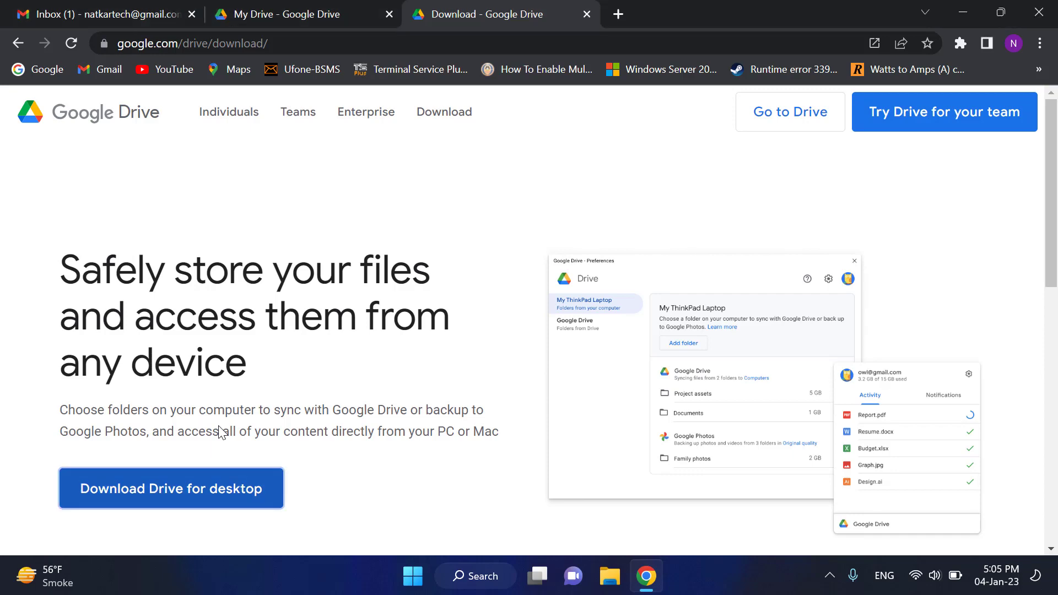
- Install Google Drive with an application shortcut on the desktop, keeping the Docs, Sheets and Slides shortcuts enabled
left_click(961, 11)
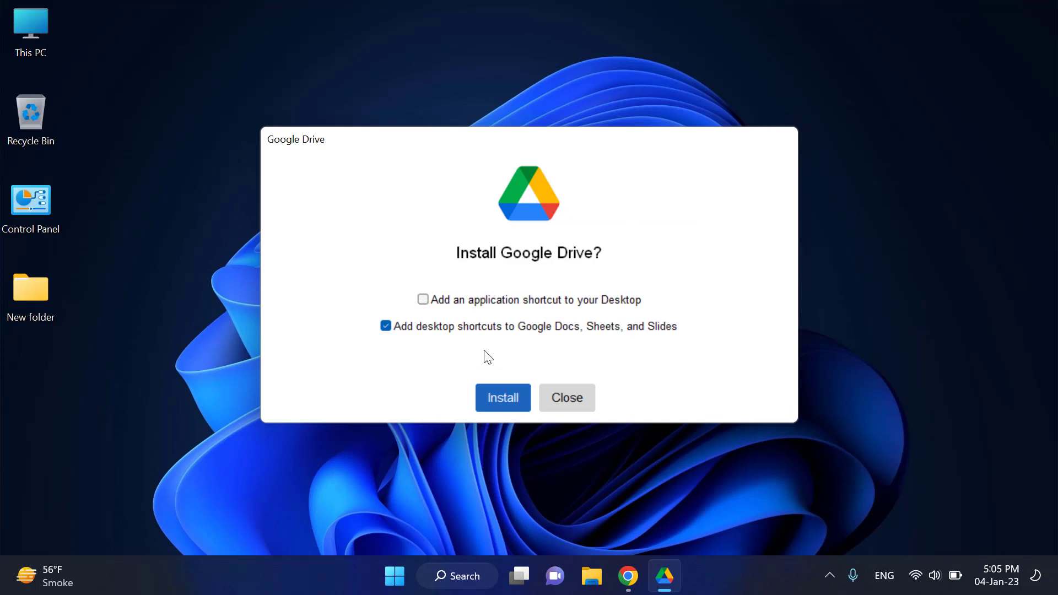
left_click(424, 296)
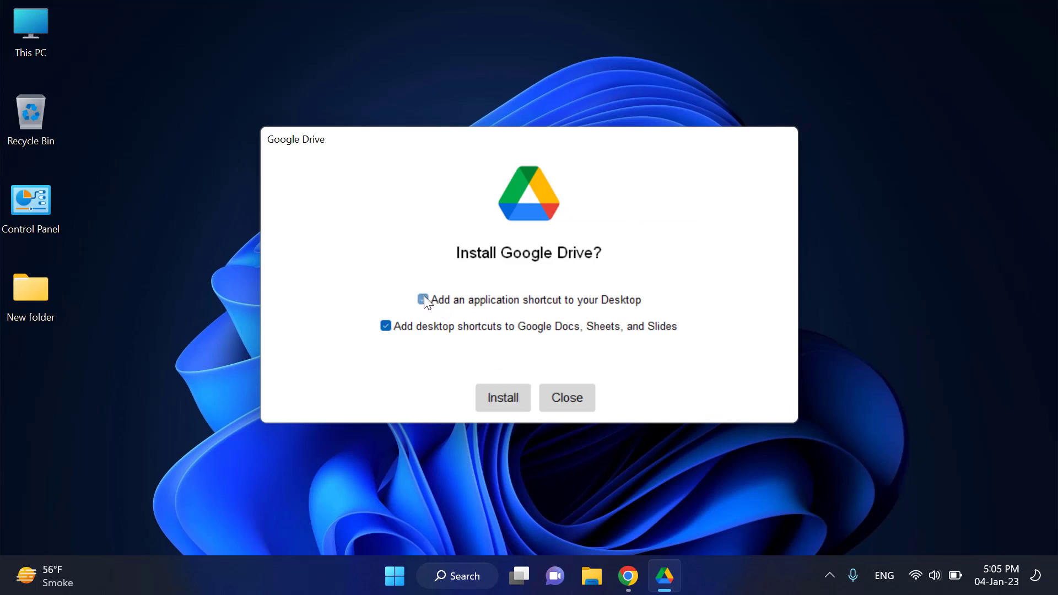
left_click(500, 404)
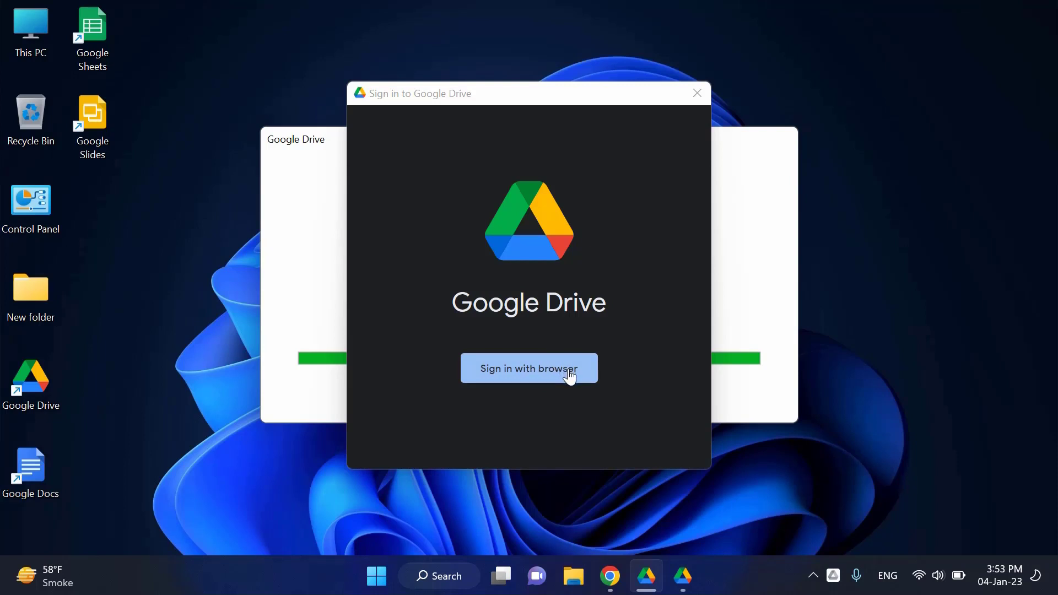
- Sign in to Google Drive for desktop through the browser with the existing Google account and close the installer
left_click(570, 378)
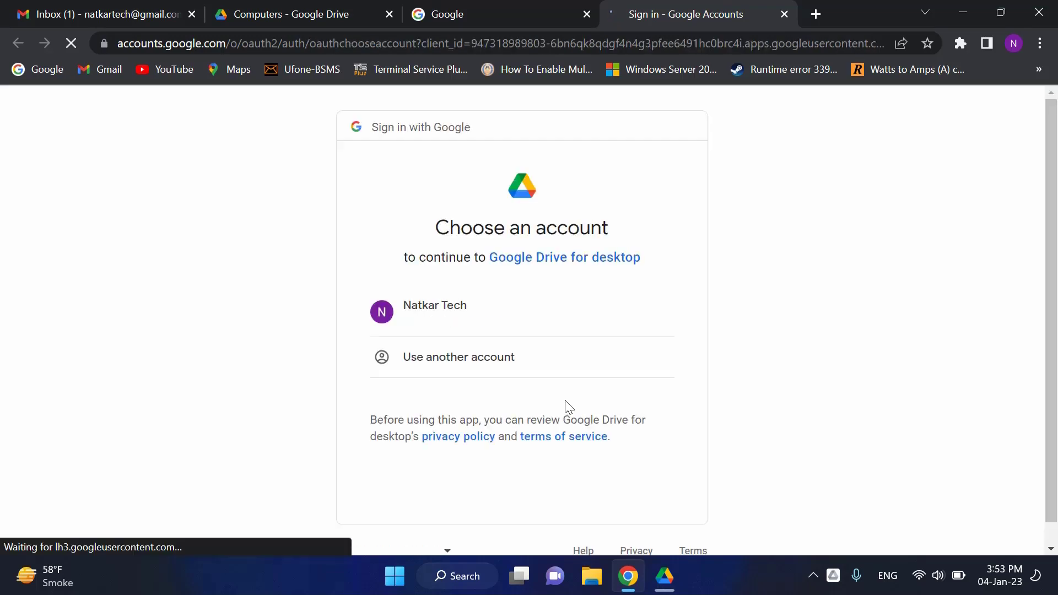
left_click(449, 318)
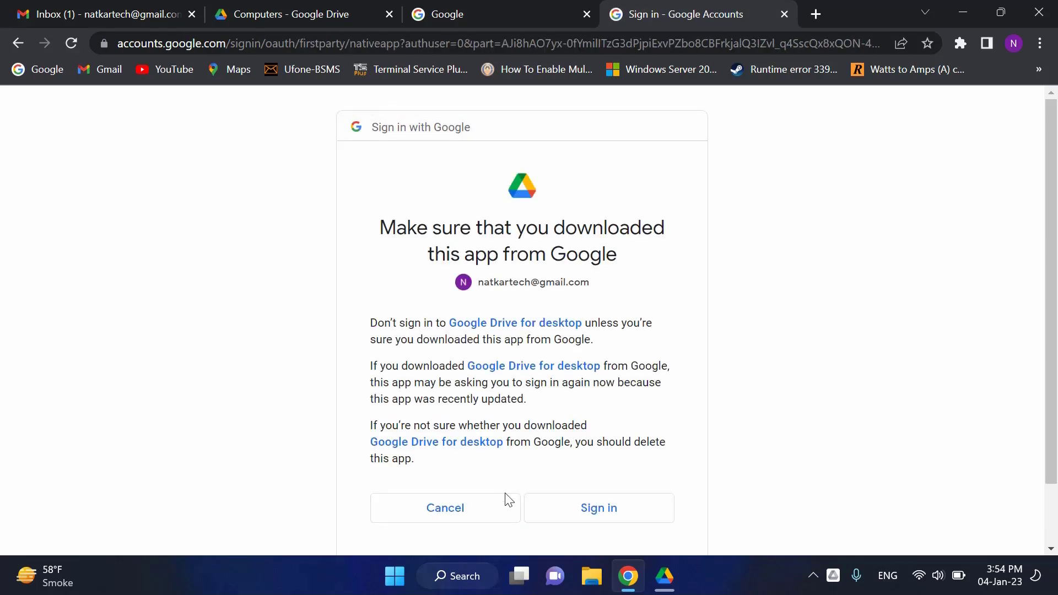
left_click(613, 510)
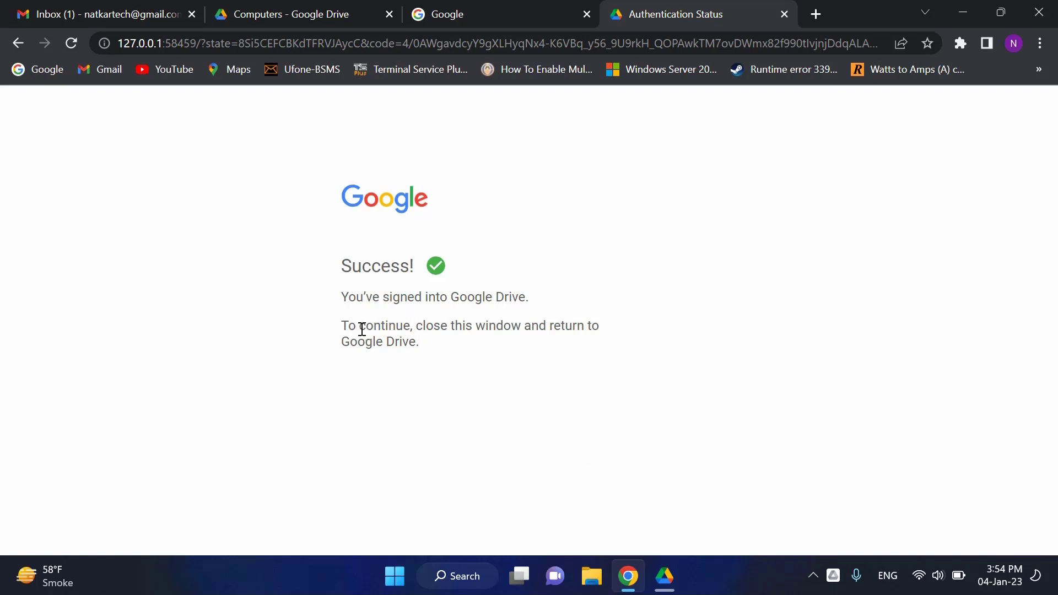
left_click_drag(342, 326, 615, 342)
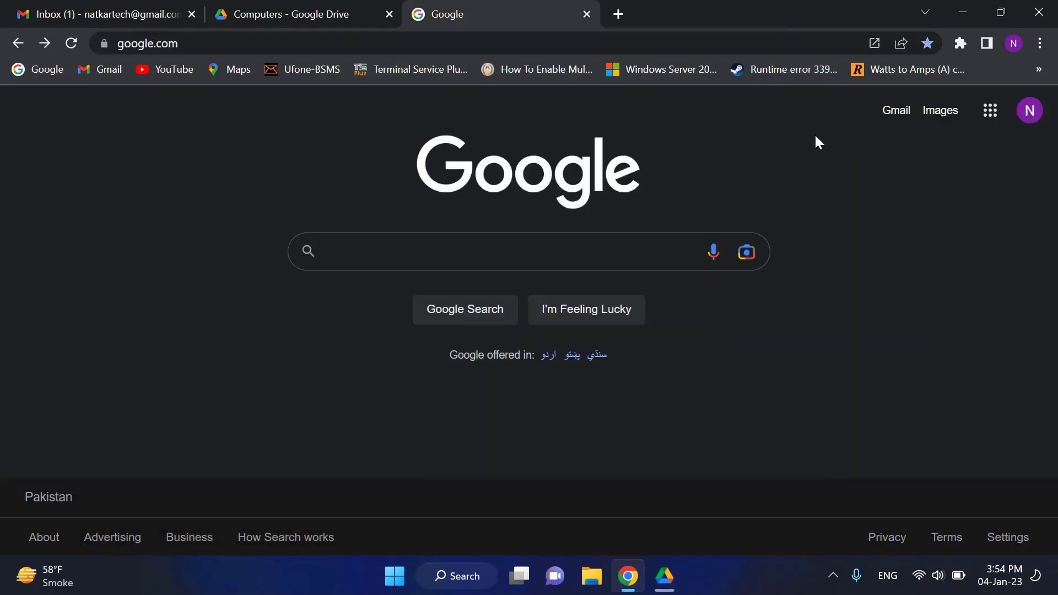
left_click(960, 12)
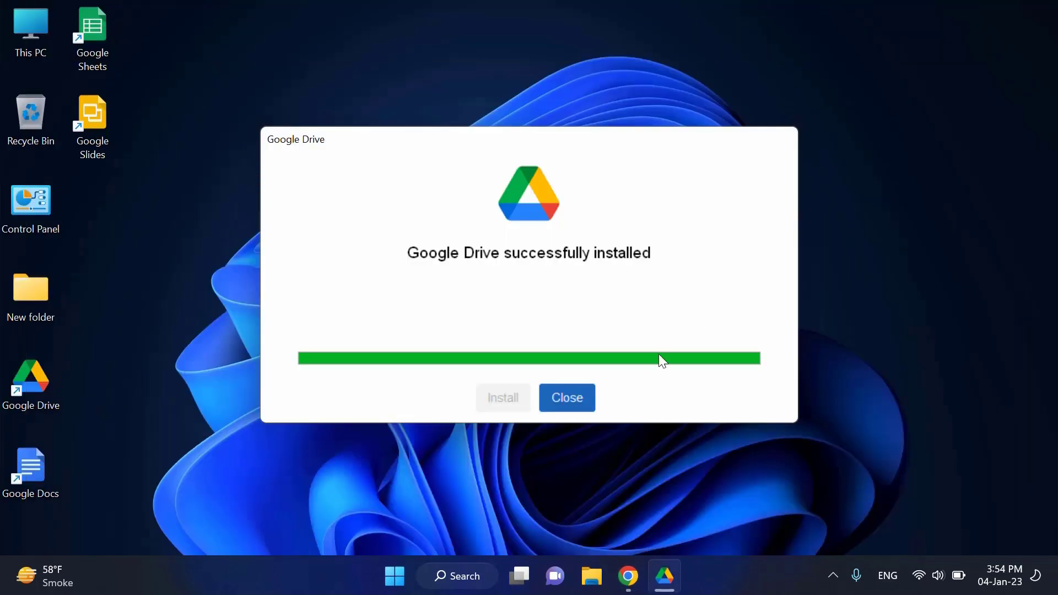
left_click(575, 397)
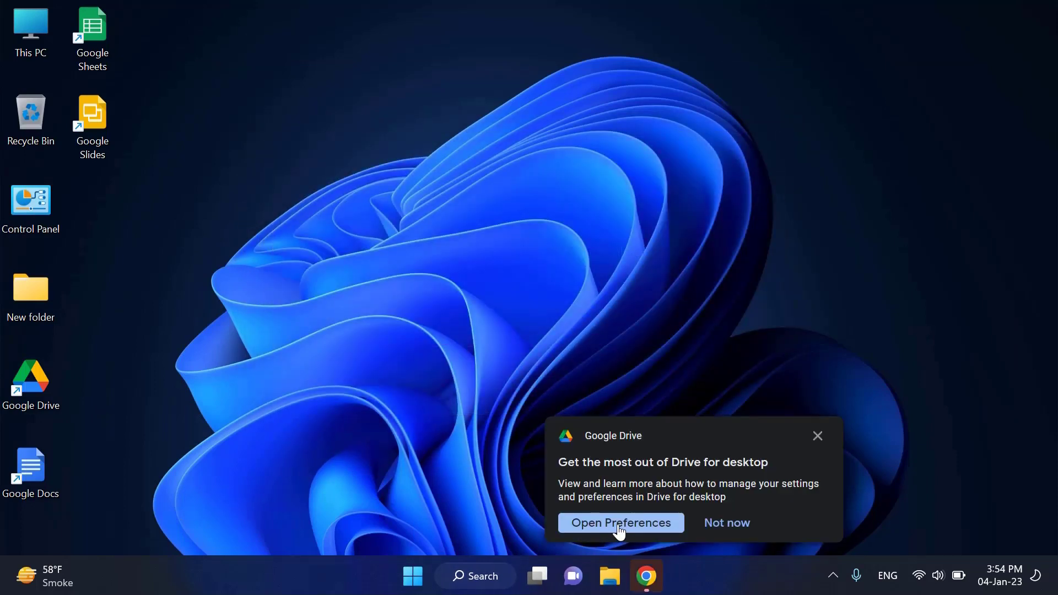
- Open the Drive for desktop preferences and decline the introductory tour
left_click(624, 524)
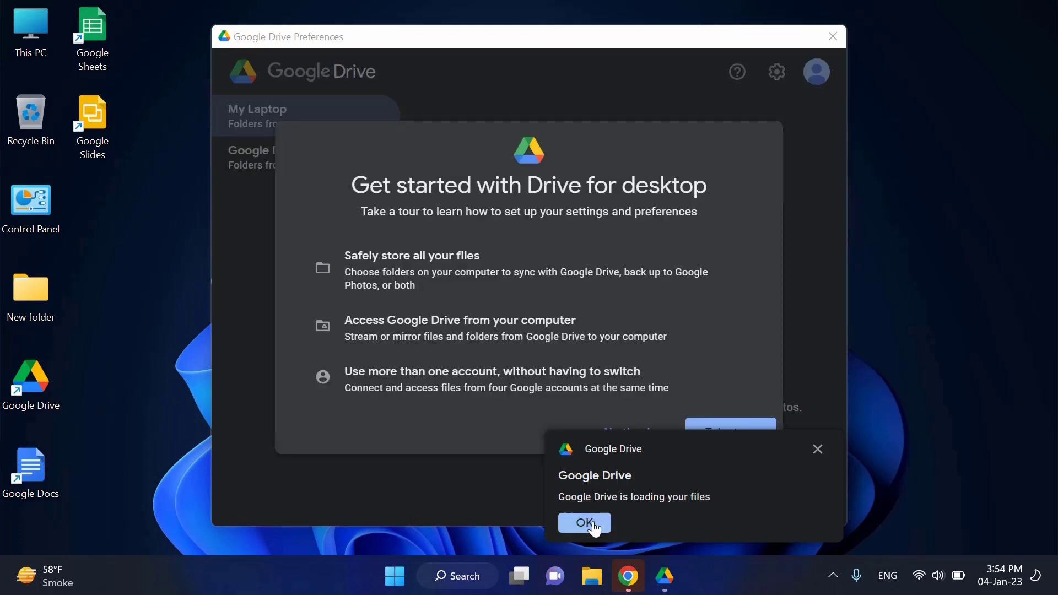
left_click(594, 528)
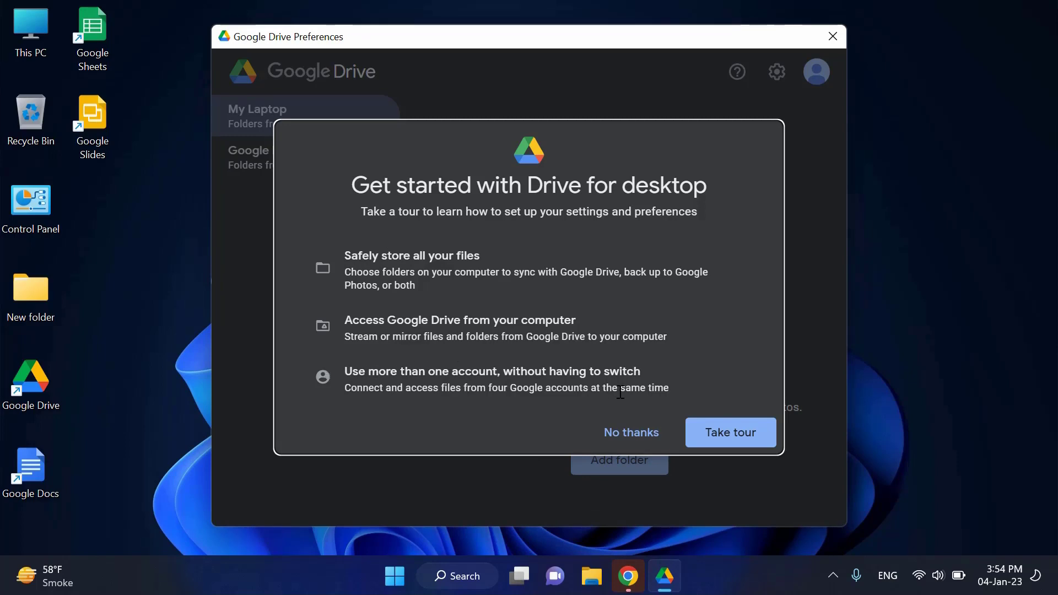
left_click(618, 432)
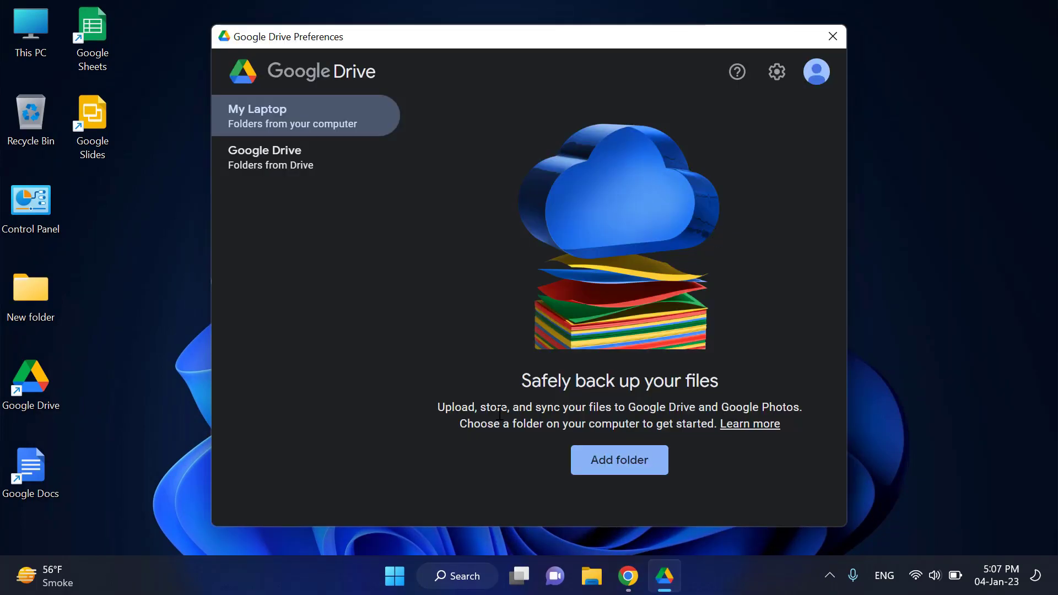
- Add "New folder" from the Desktop as a folder that syncs with Google Drive, and save the preferences
left_click(624, 469)
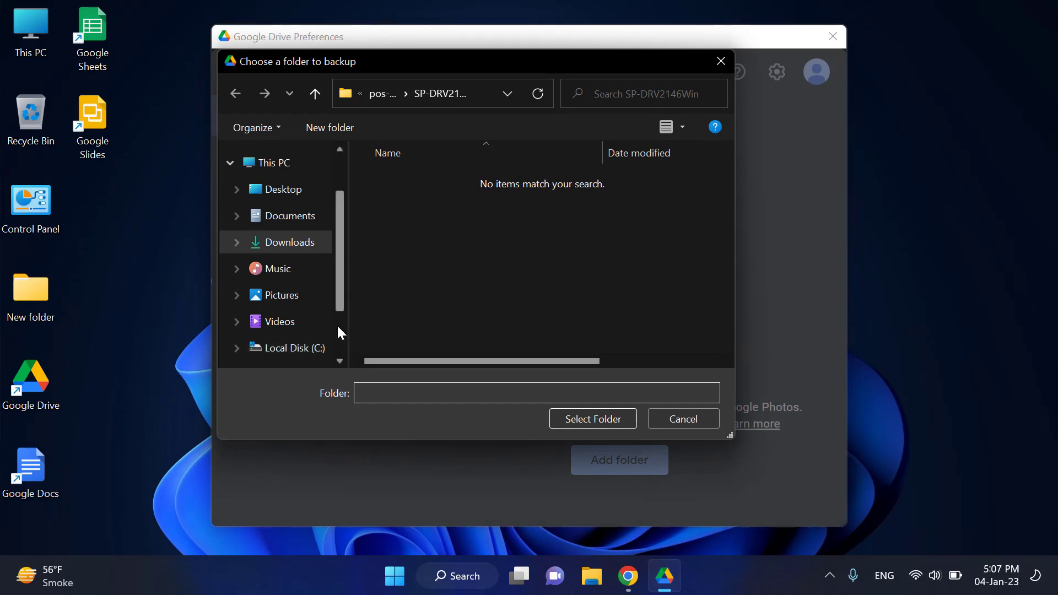
left_click(281, 190)
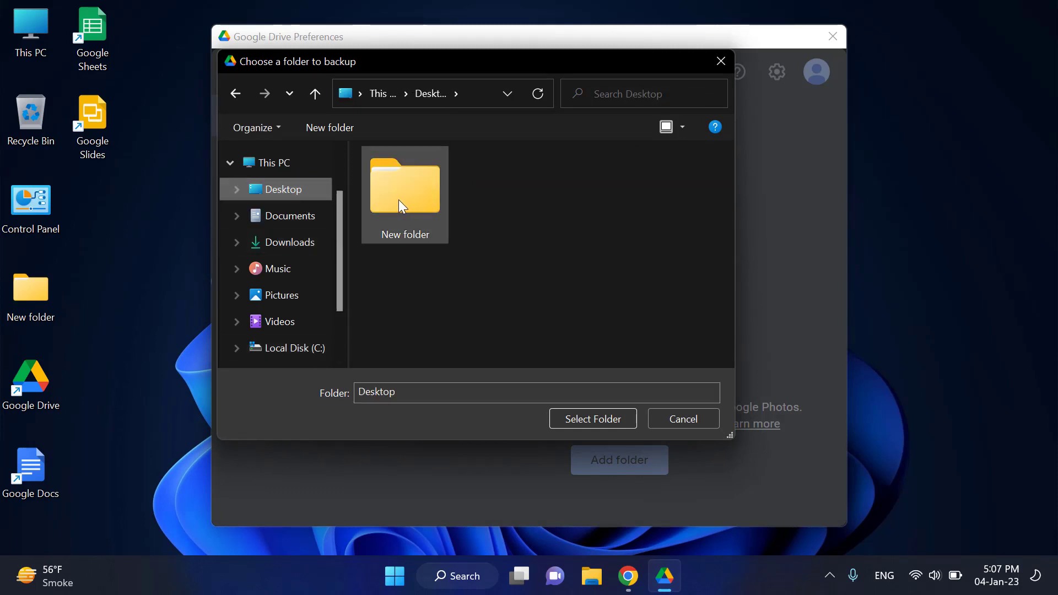
double_click(399, 201)
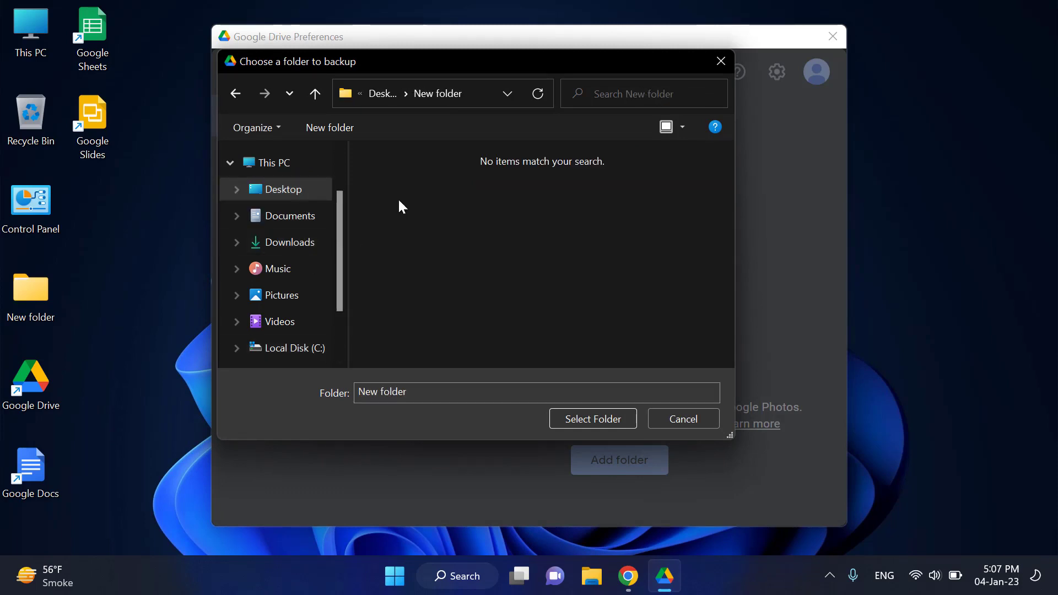
left_click(602, 420)
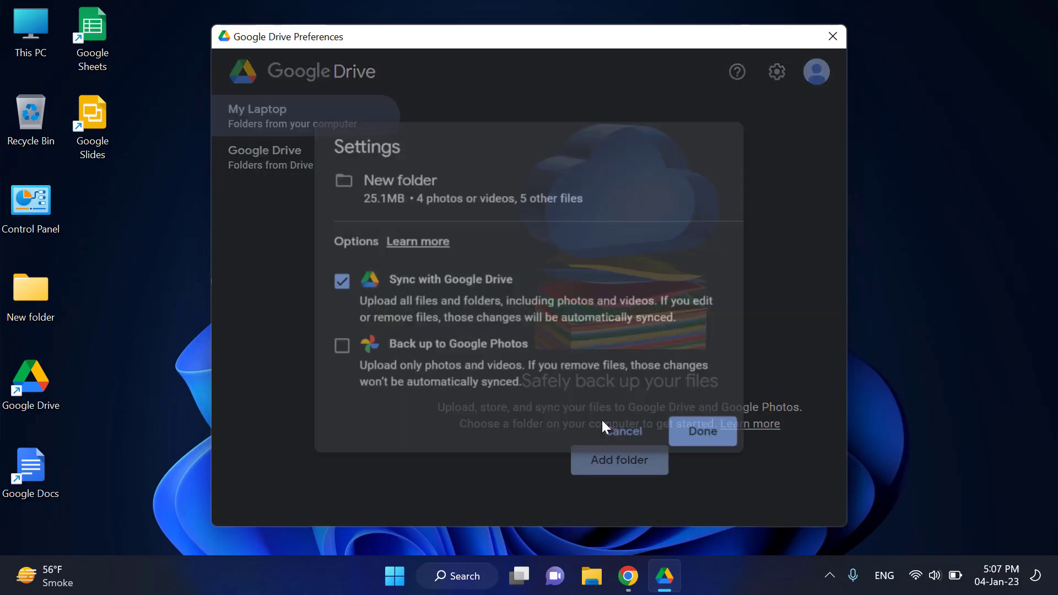
left_click(698, 436)
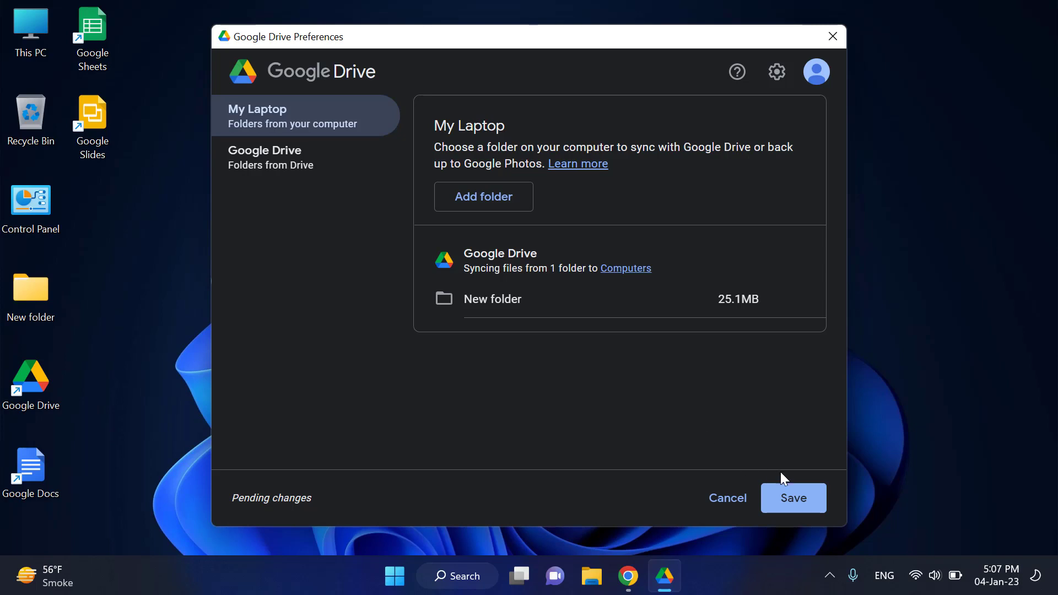
left_click(793, 498)
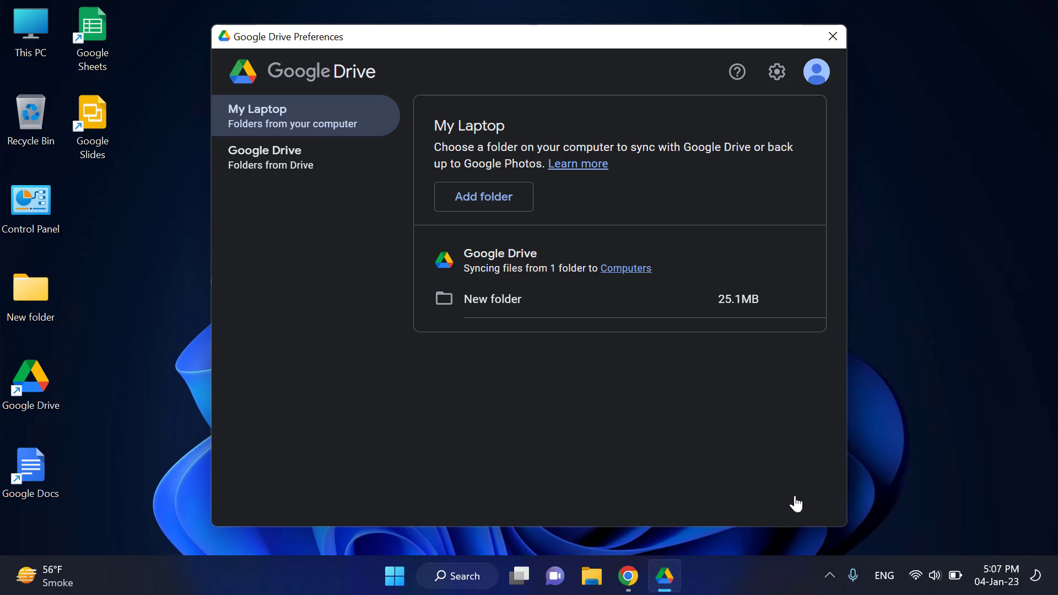
- Check the upload activity of the synced files in Drive for desktop, and close the preferences window
left_click(827, 567)
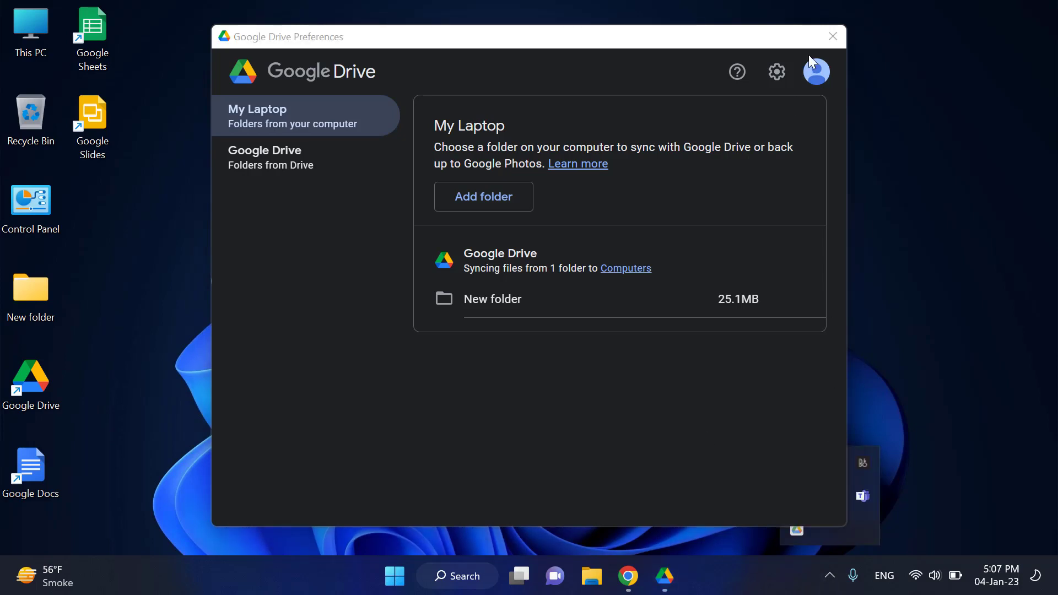
left_click_drag(779, 33, 671, 44)
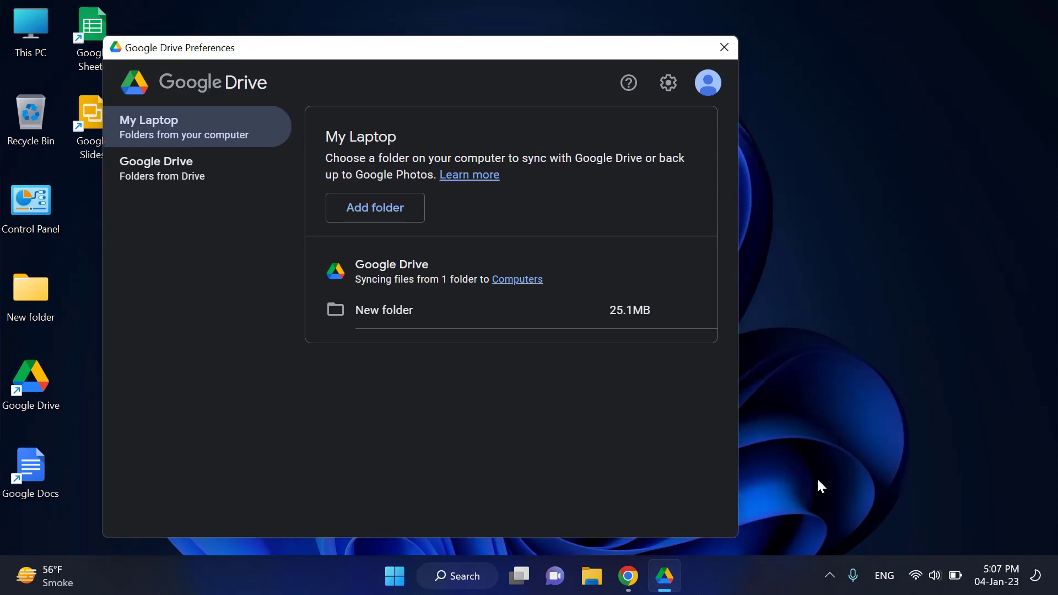
left_click(829, 575)
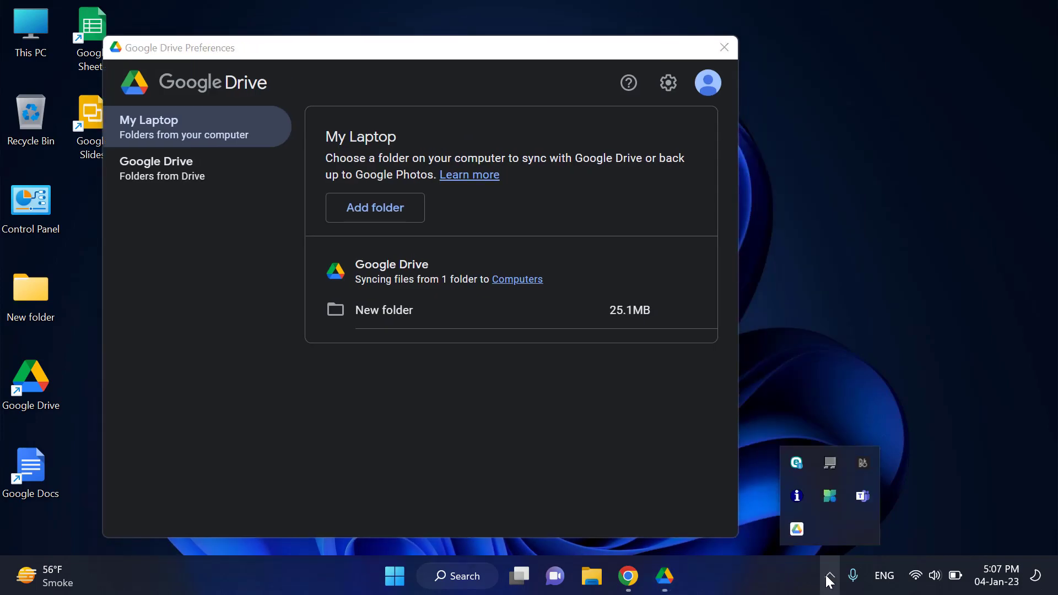
left_click(797, 528)
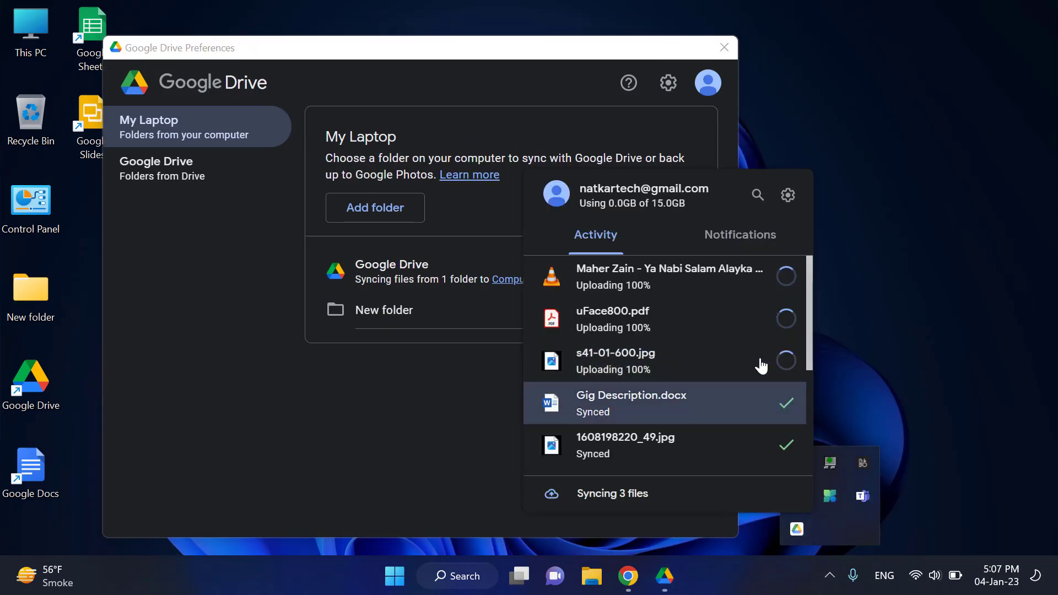
left_click(832, 338)
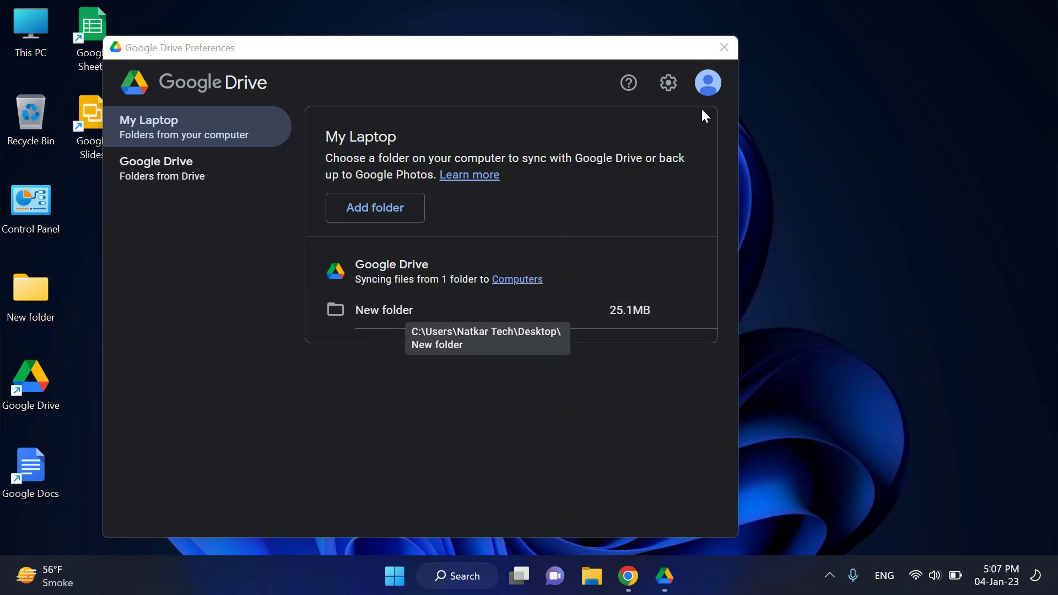
left_click(724, 47)
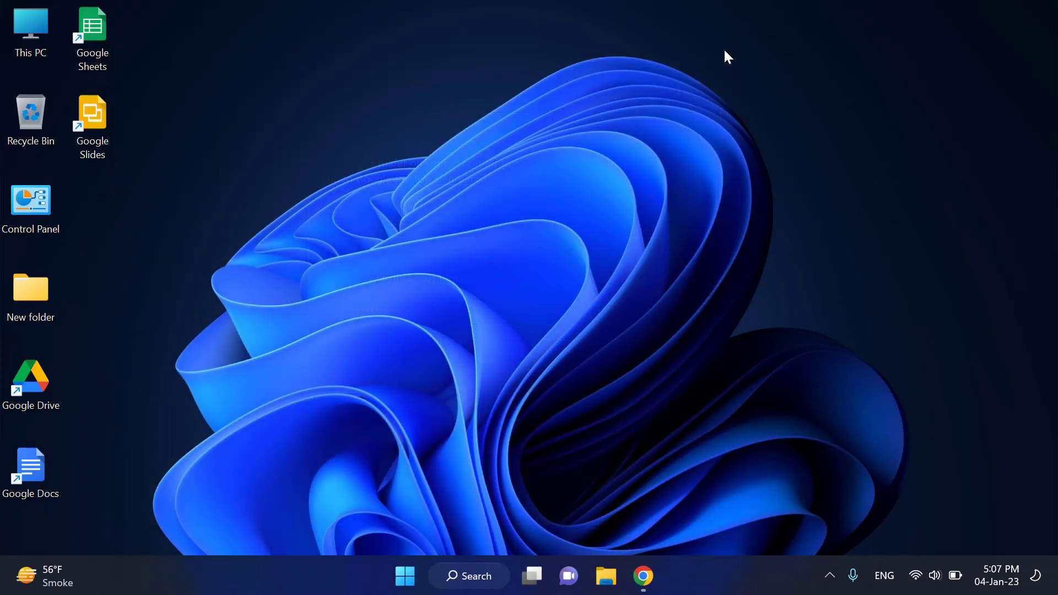
- Switch to Chrome, inspect the synced files in "New folder" under Computers > My Laptop, return to Computers and minimize the browser
left_click(646, 576)
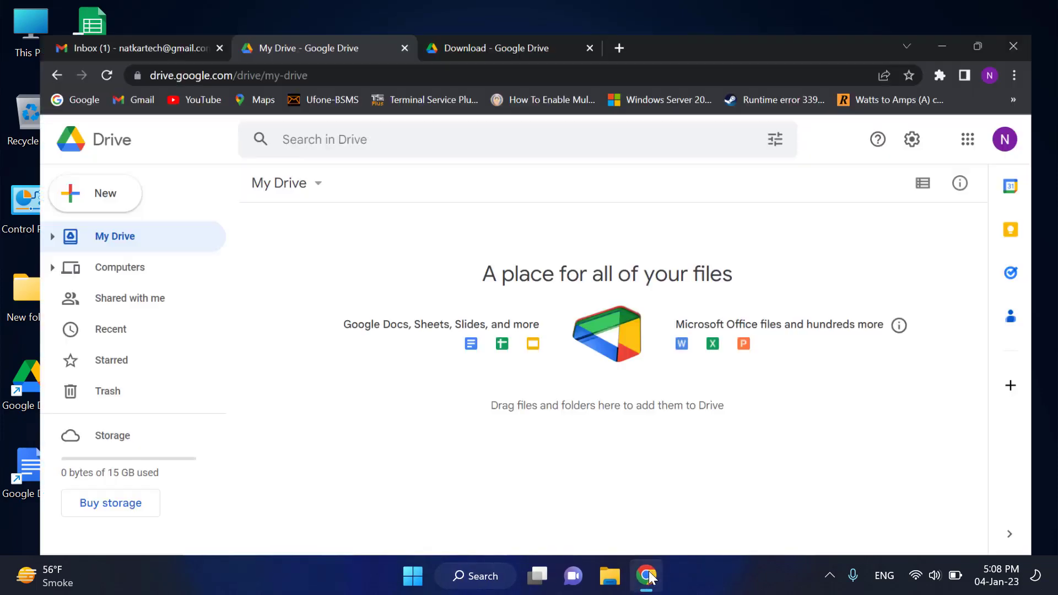
left_click(86, 249)
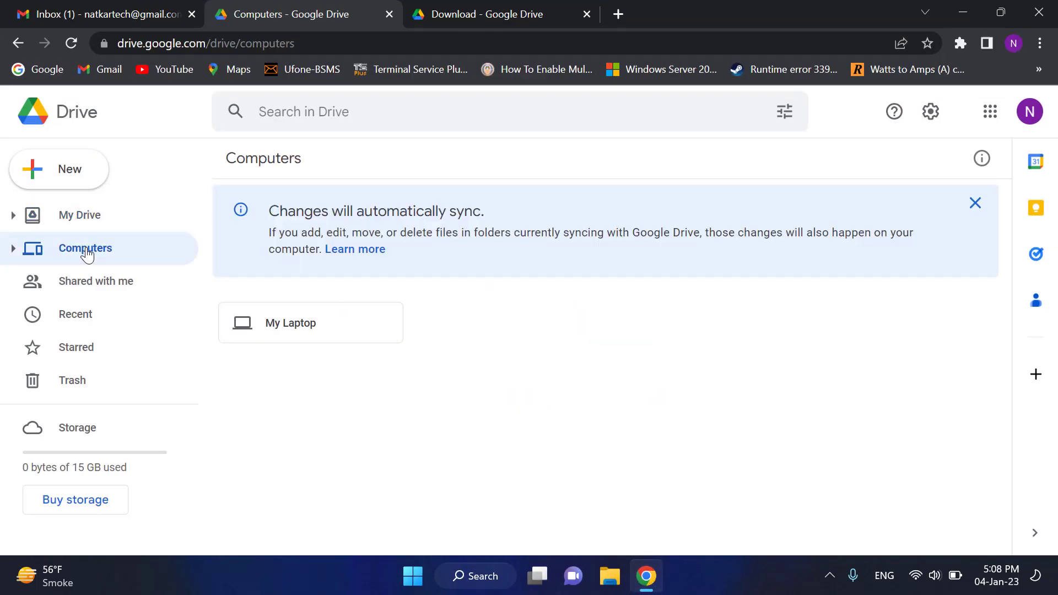
double_click(300, 324)
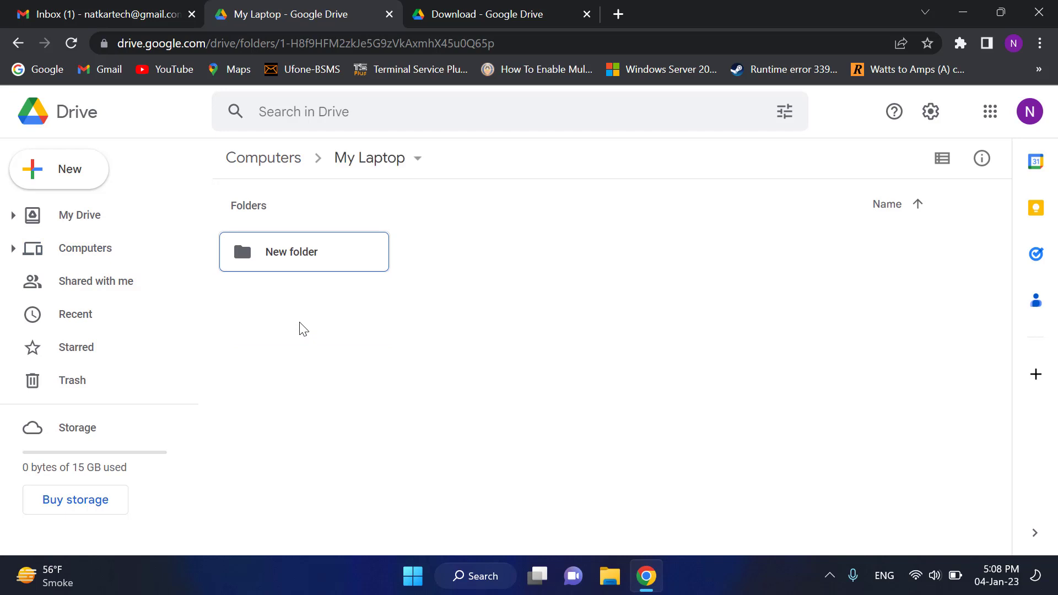
double_click(291, 257)
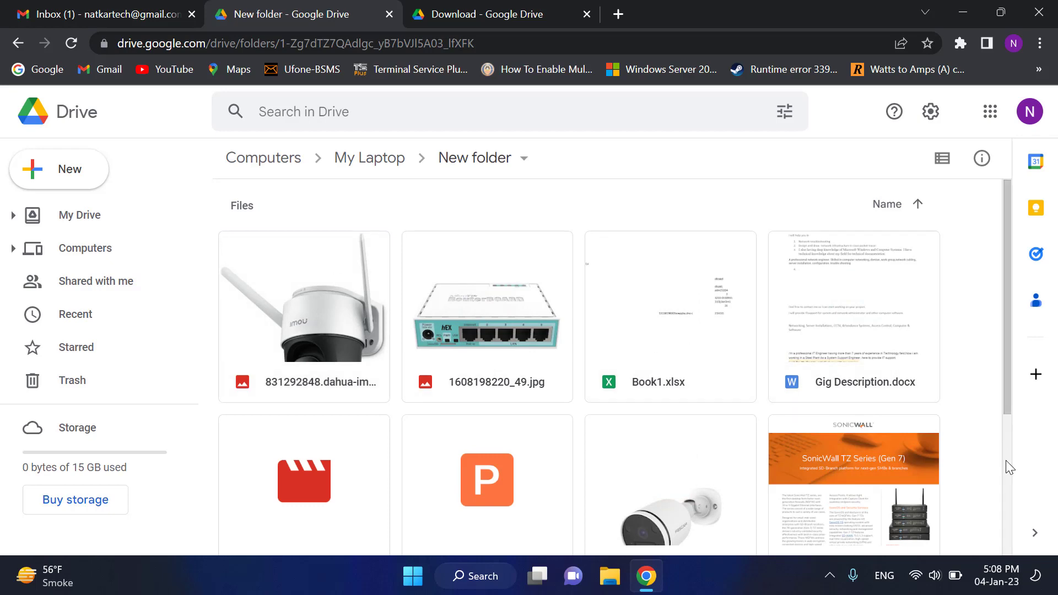
scroll(1006, 460, "down", 5)
left_click_drag(1006, 460, 1008, 325)
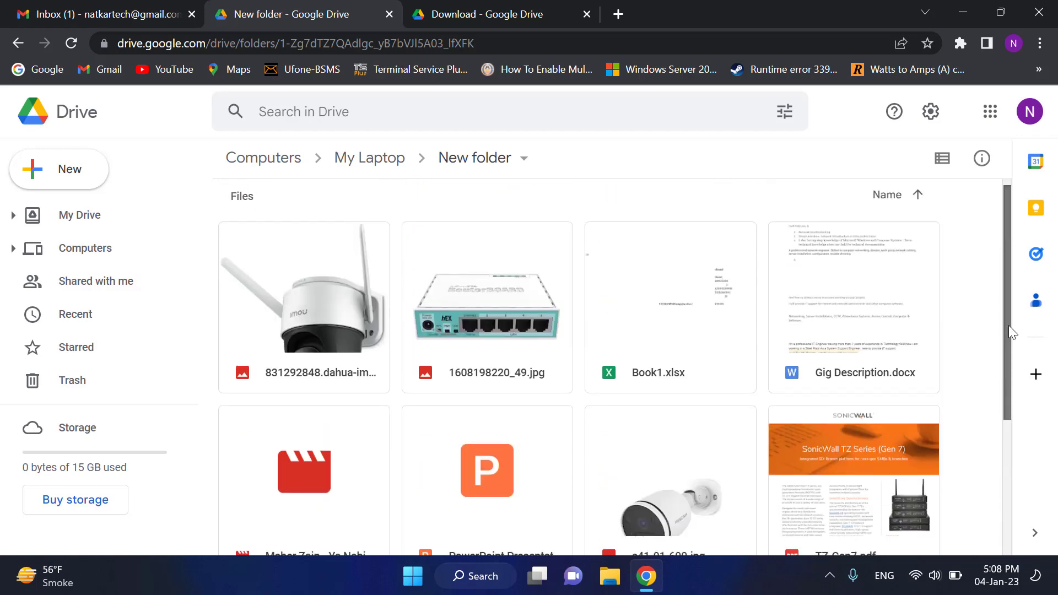
left_click(83, 226)
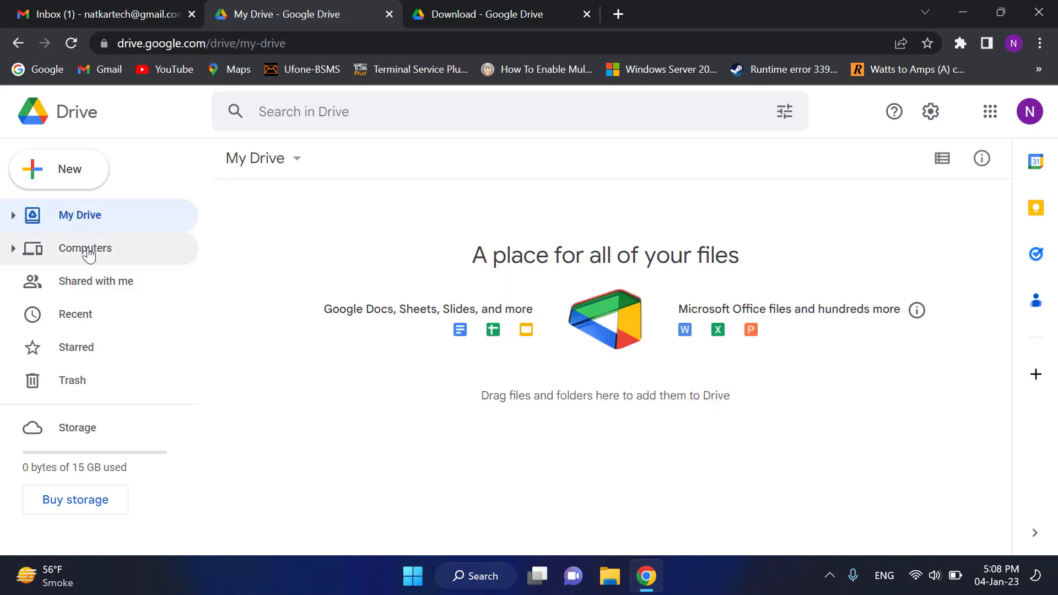
left_click(85, 249)
left_click(964, 11)
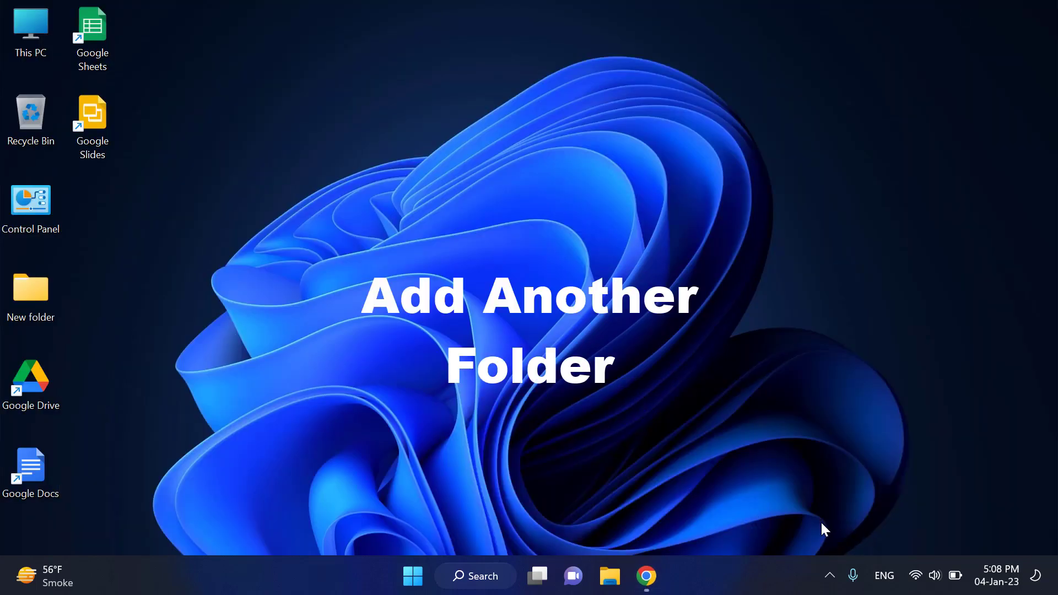
- Open the preferences of Google Drive for desktop
left_click(829, 576)
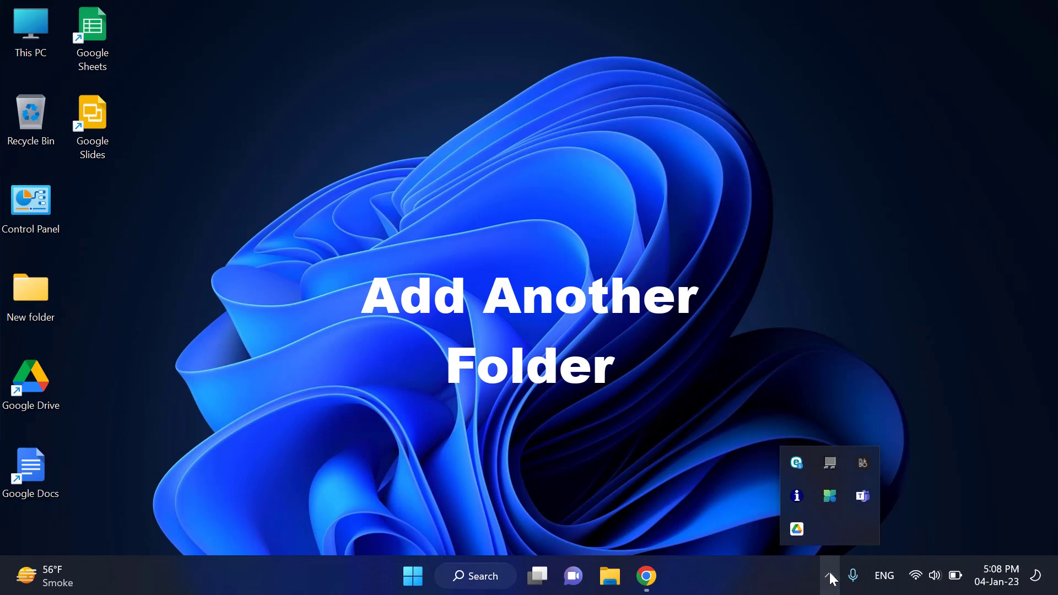
left_click(796, 530)
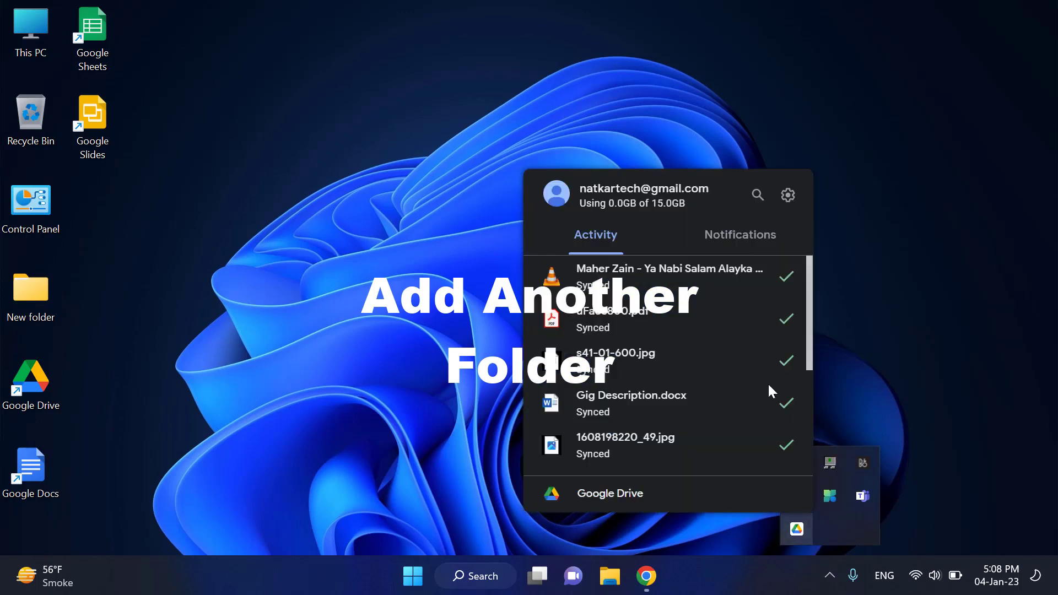
left_click(787, 195)
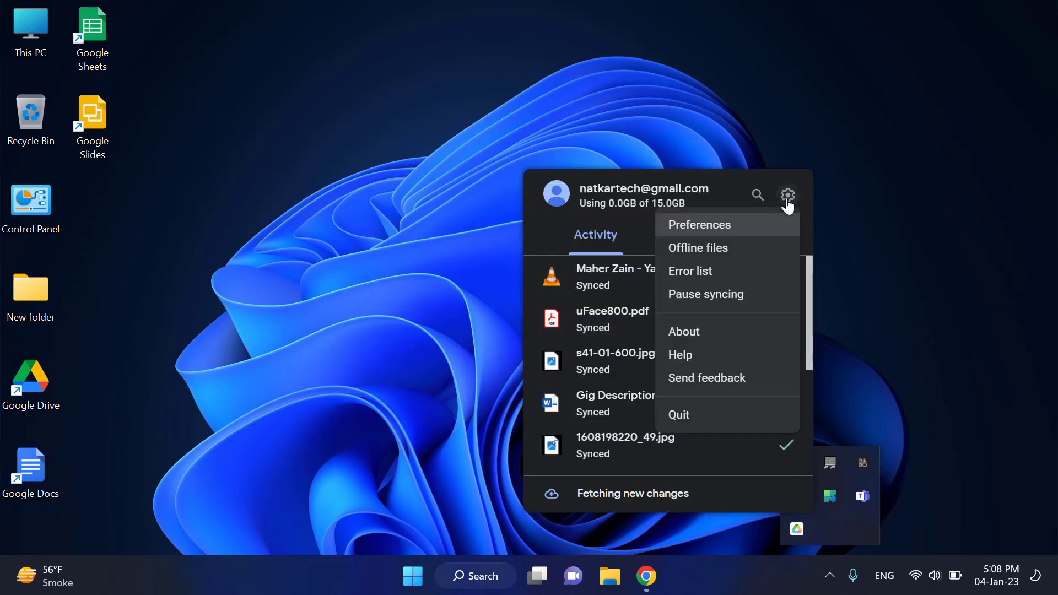
left_click(730, 226)
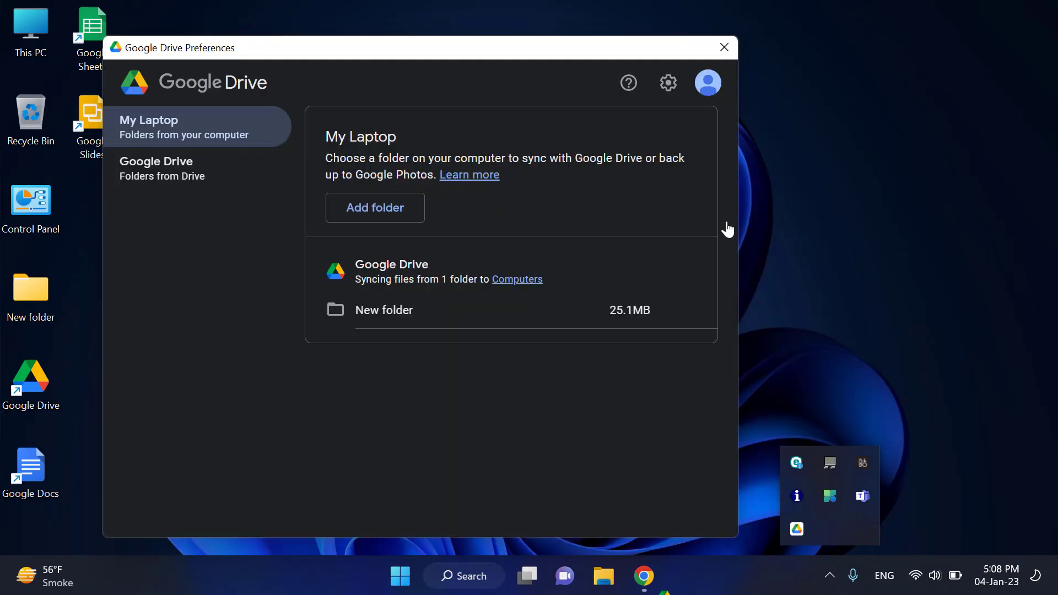
- Add the SP-DRV2146Win folder from Downloads > POS-80-printer-driver, syncing it with Google Drive, and save the preferences
left_click(387, 218)
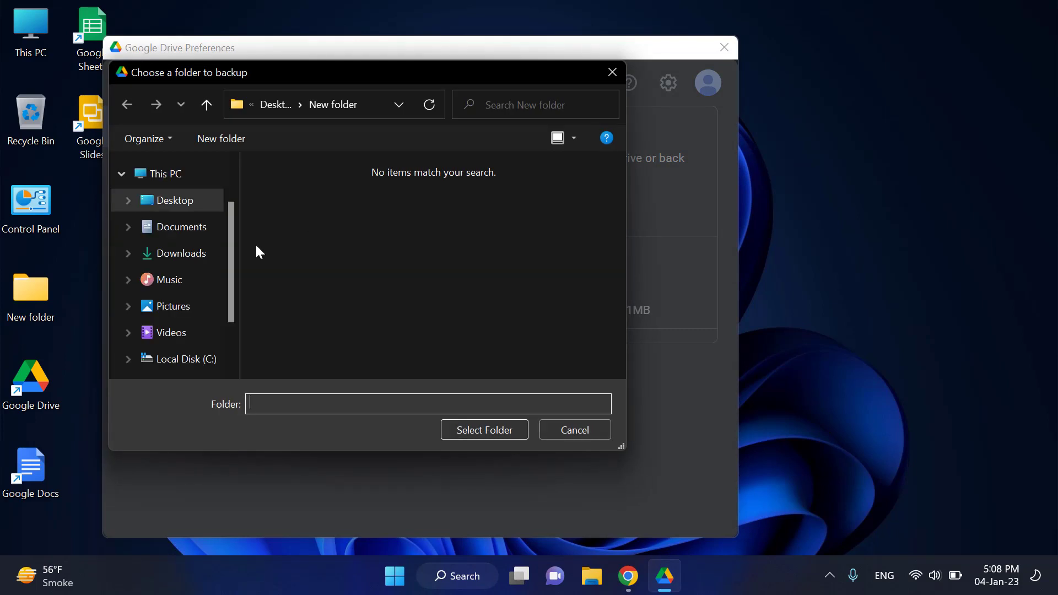
left_click(185, 257)
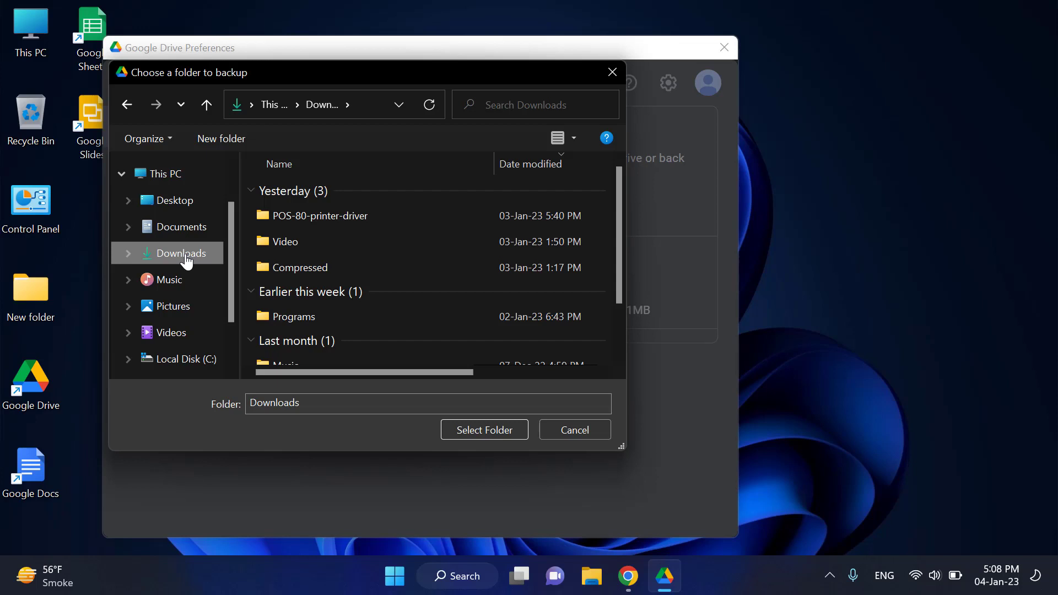
double_click(361, 216)
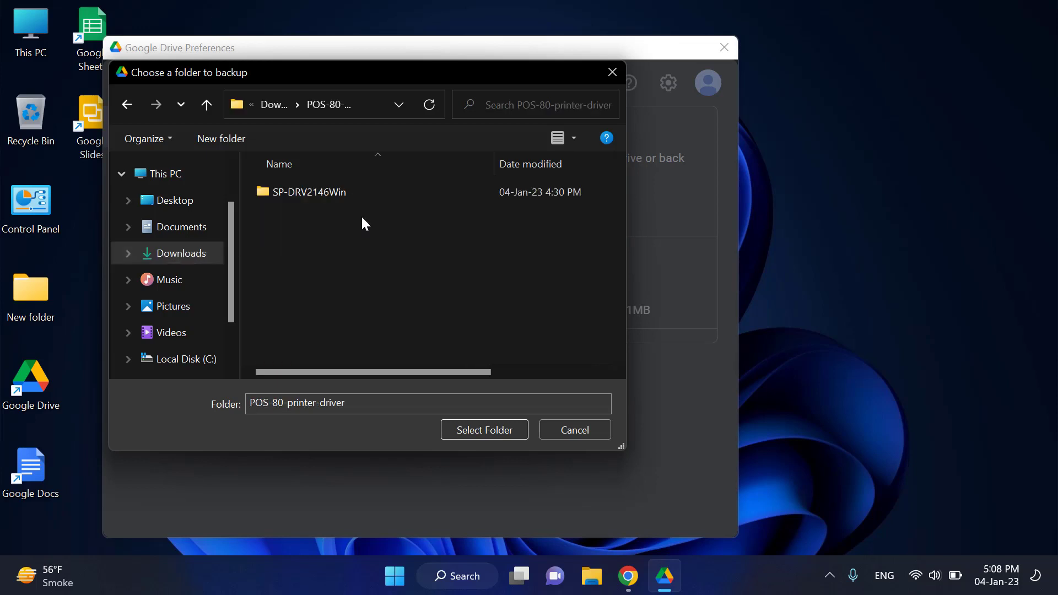
double_click(329, 193)
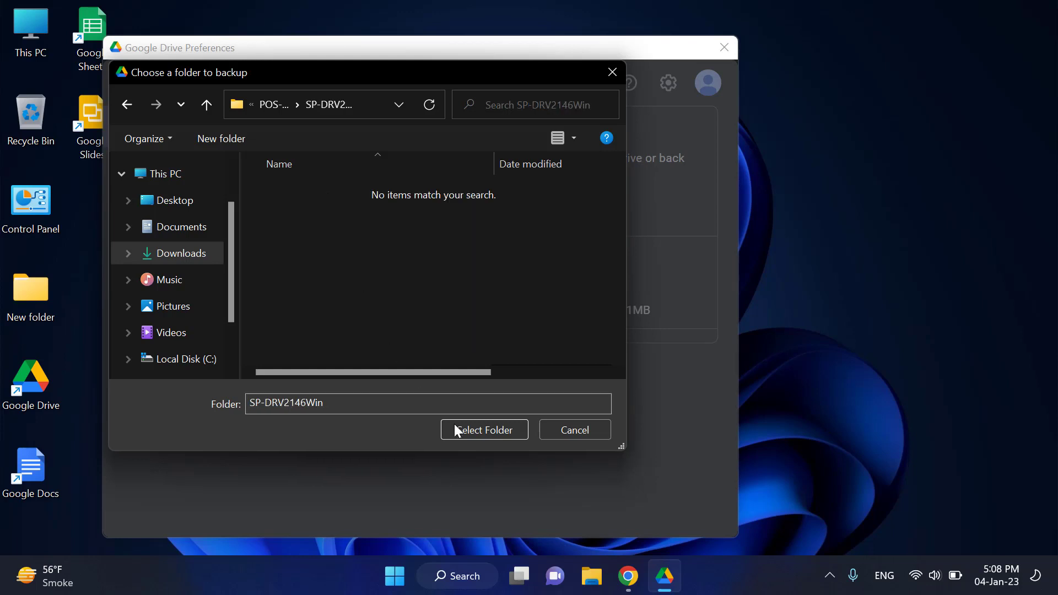
left_click(479, 425)
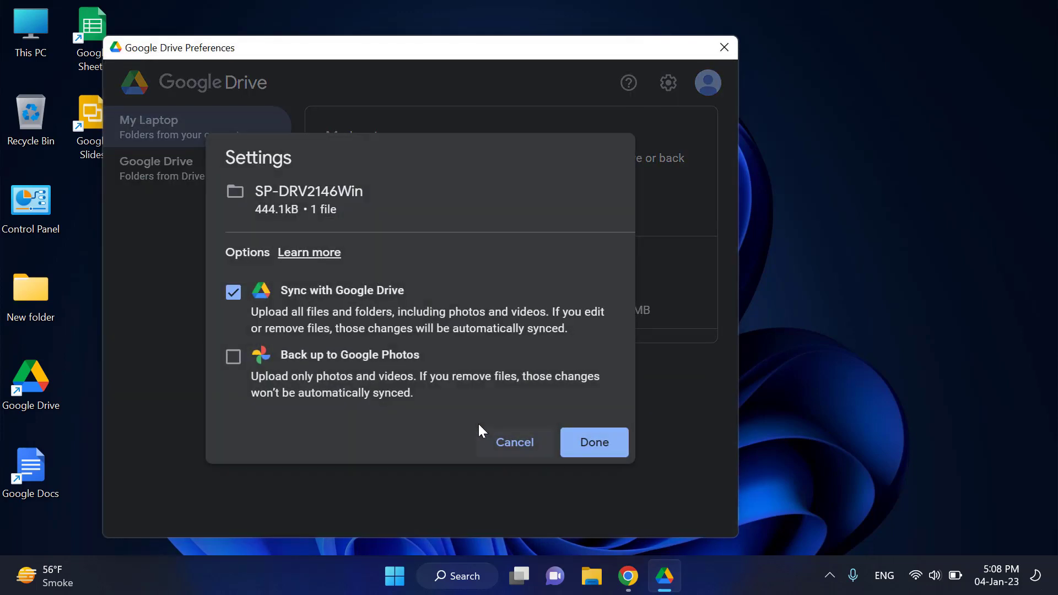
left_click(594, 446)
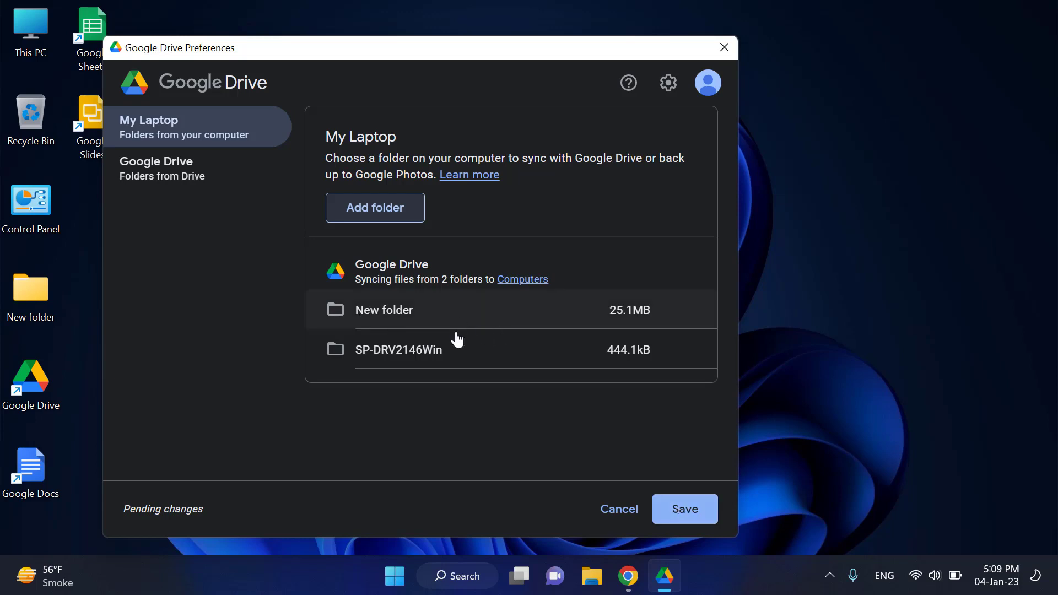
left_click(680, 513)
- Check the sync activity for the SP-DRV2146Win file in Drive for desktop, and close the preferences window
left_click(830, 576)
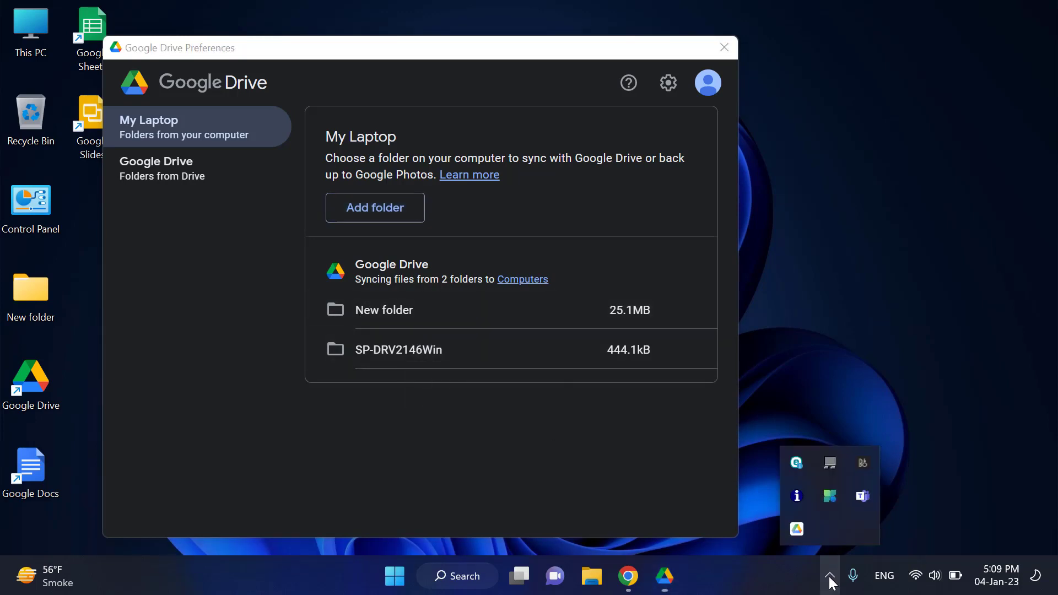
left_click(796, 530)
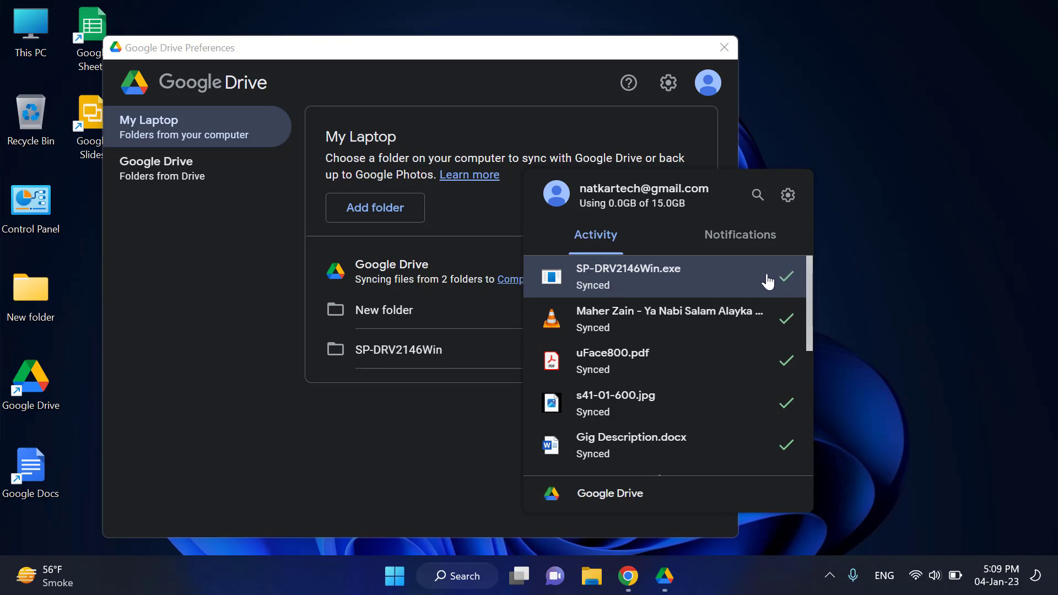
left_click(841, 289)
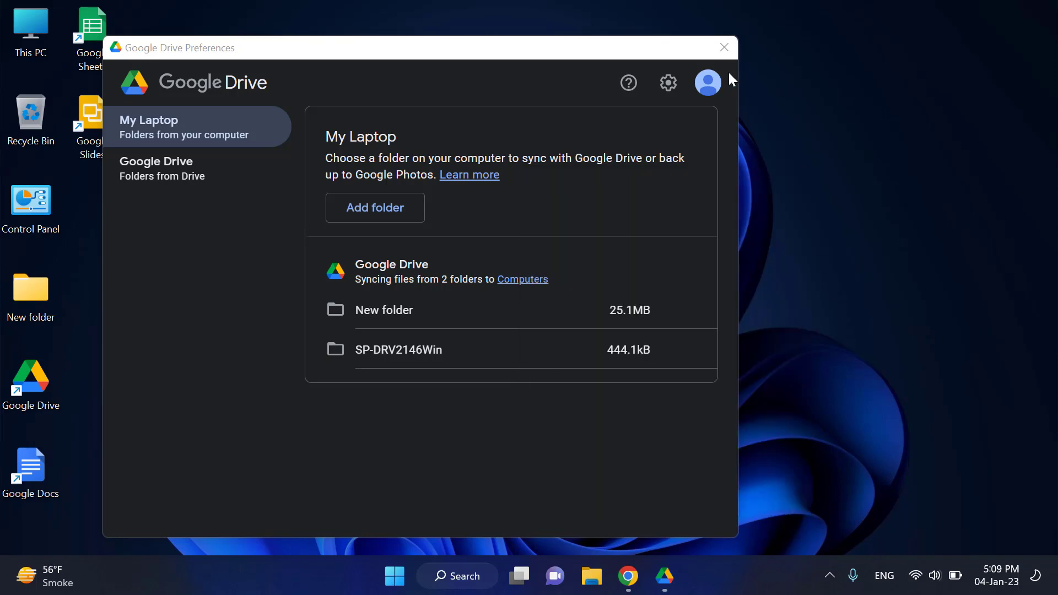
left_click(724, 48)
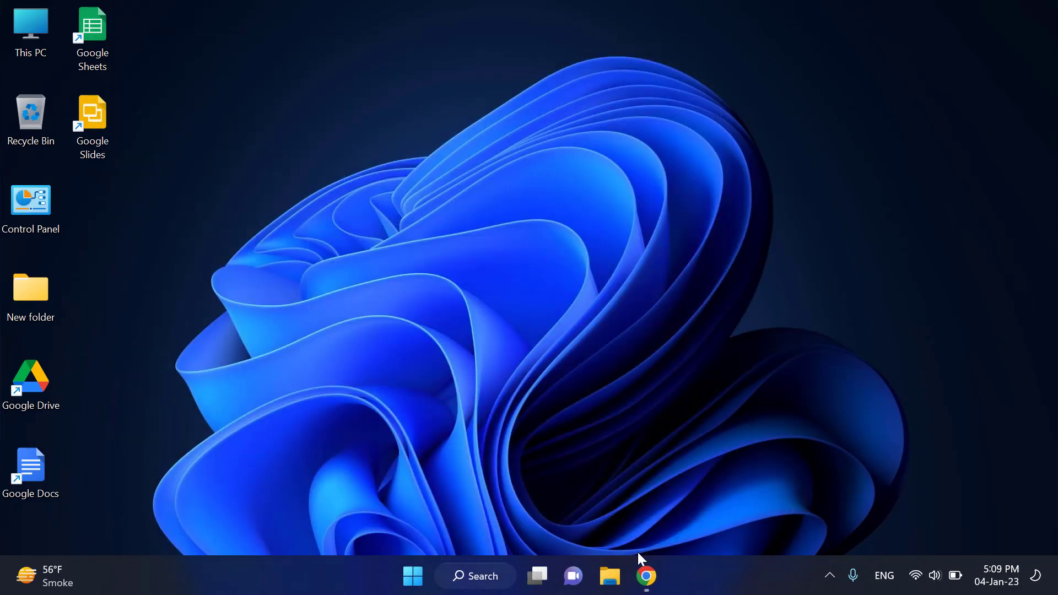
- Switch to Chrome, view the contents of SP-DRV2146Win under Computers > My Laptop, and close the browser
left_click(646, 575)
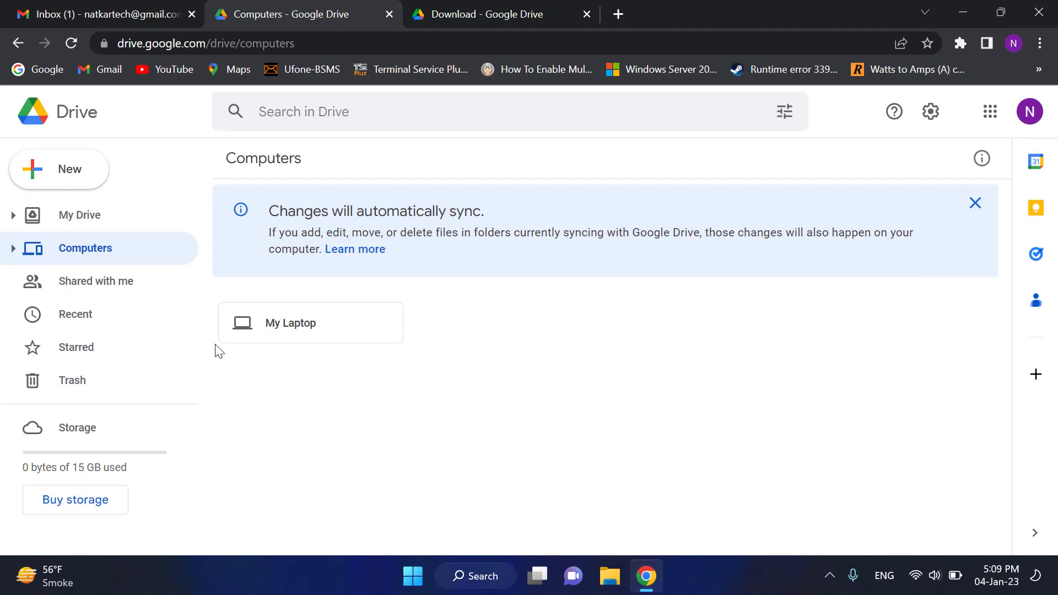
double_click(300, 323)
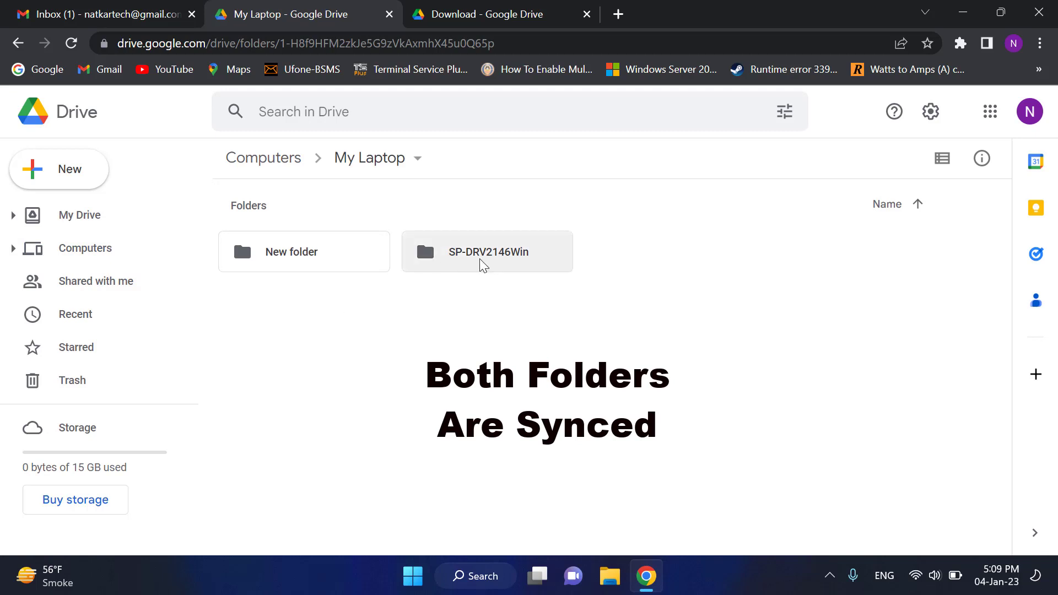
double_click(491, 263)
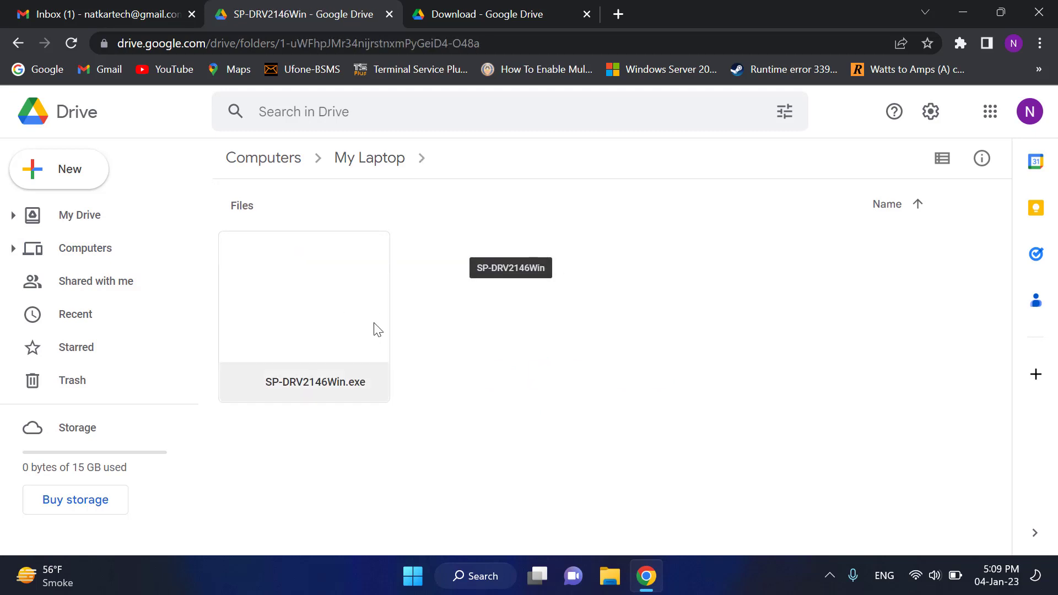
left_click(78, 227)
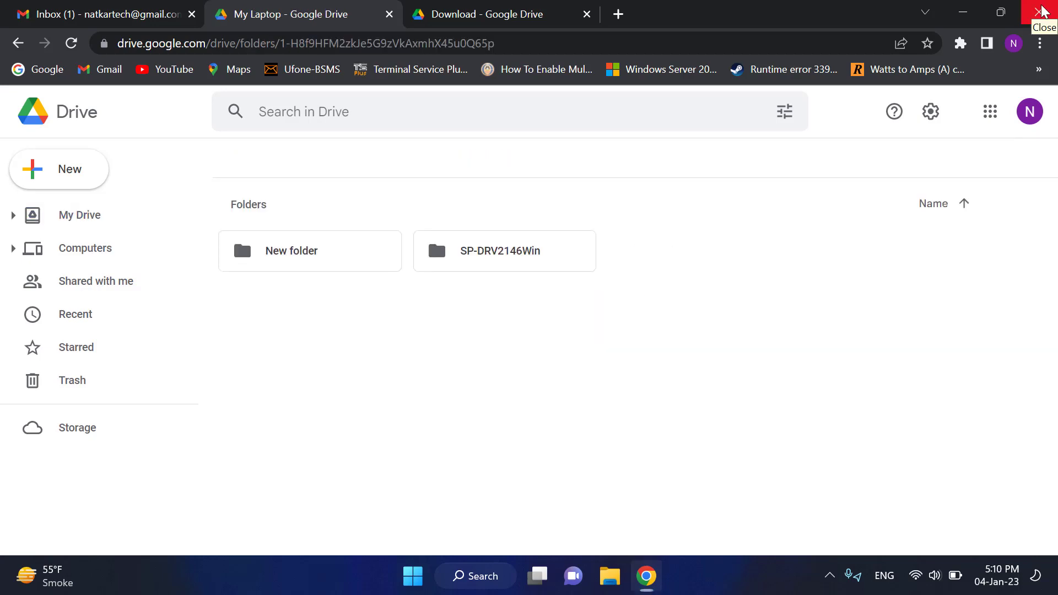
left_click(1038, 12)
left_click(828, 575)
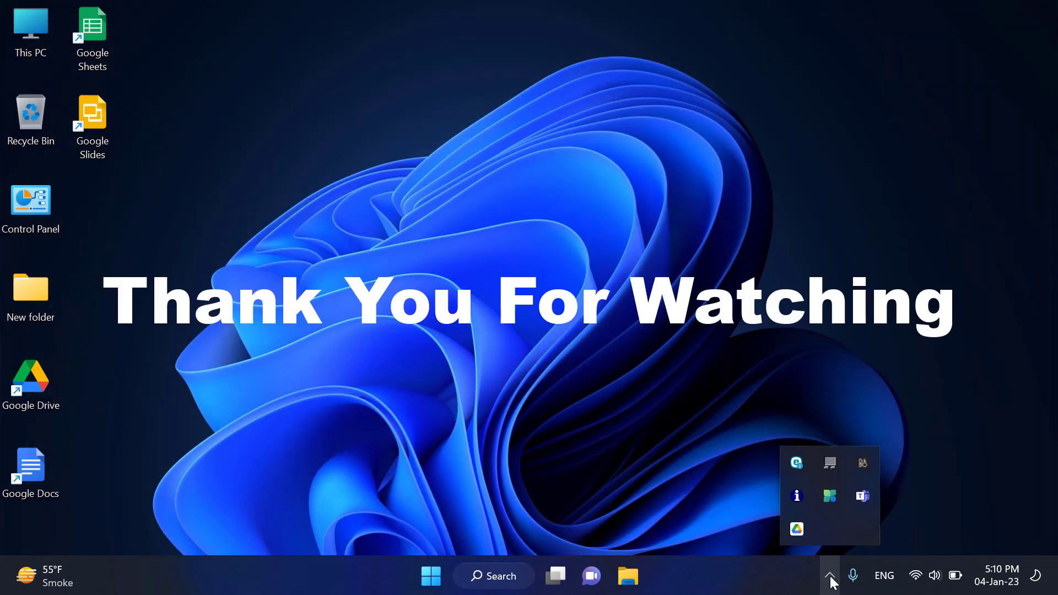
left_click(676, 453)
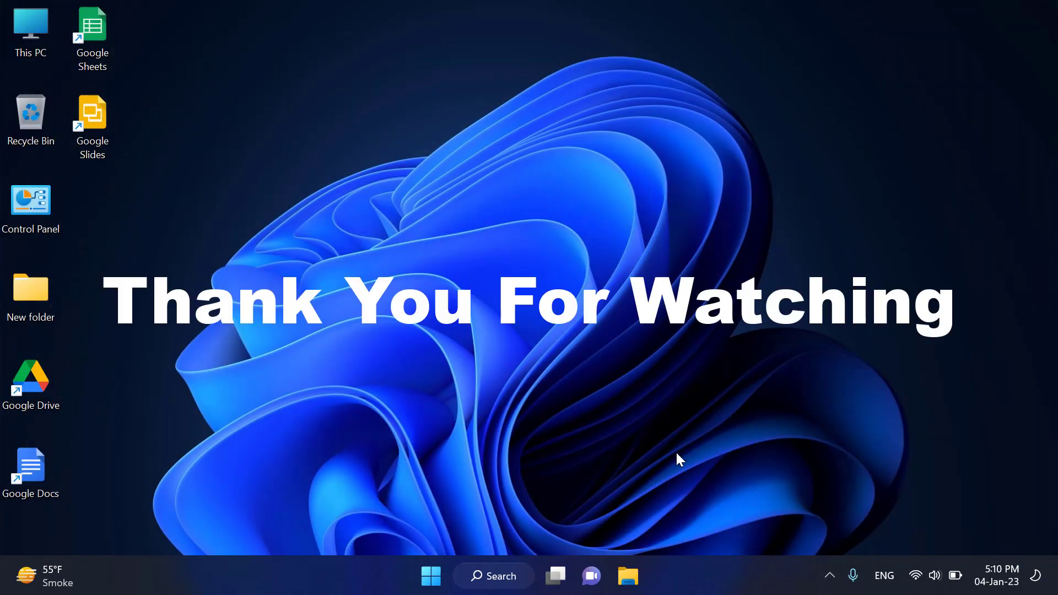